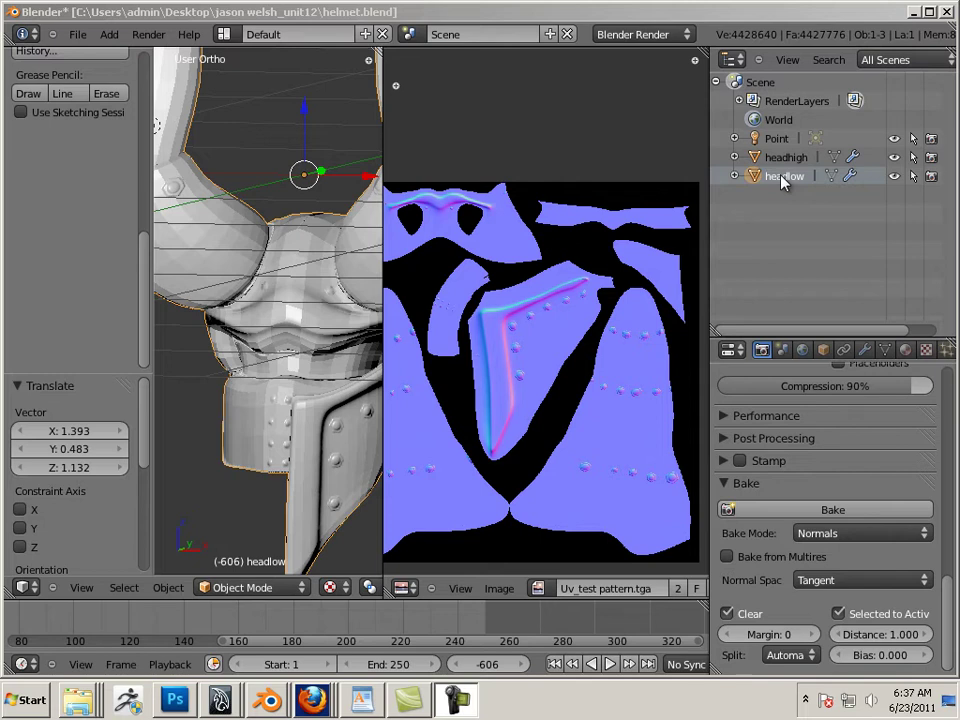
# Step: With headhigh as source and headlow active, bake the normals using Margin 1
pyautogui.keyDown('ctrl'); pyautogui.click(786, 157); pyautogui.keyUp('ctrl')
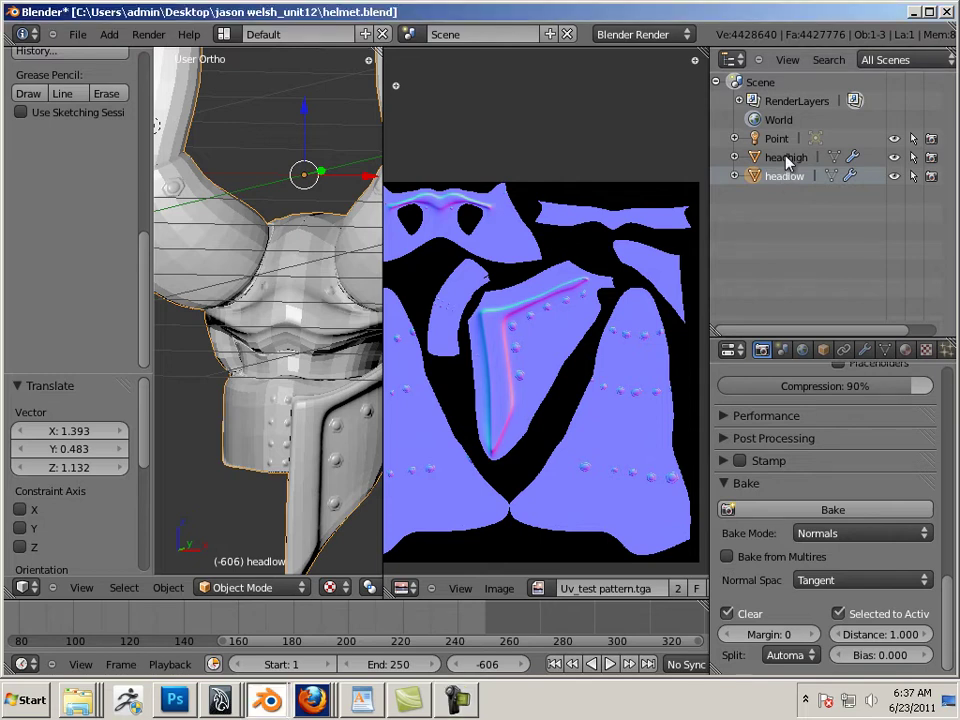
pyautogui.click(785, 177)
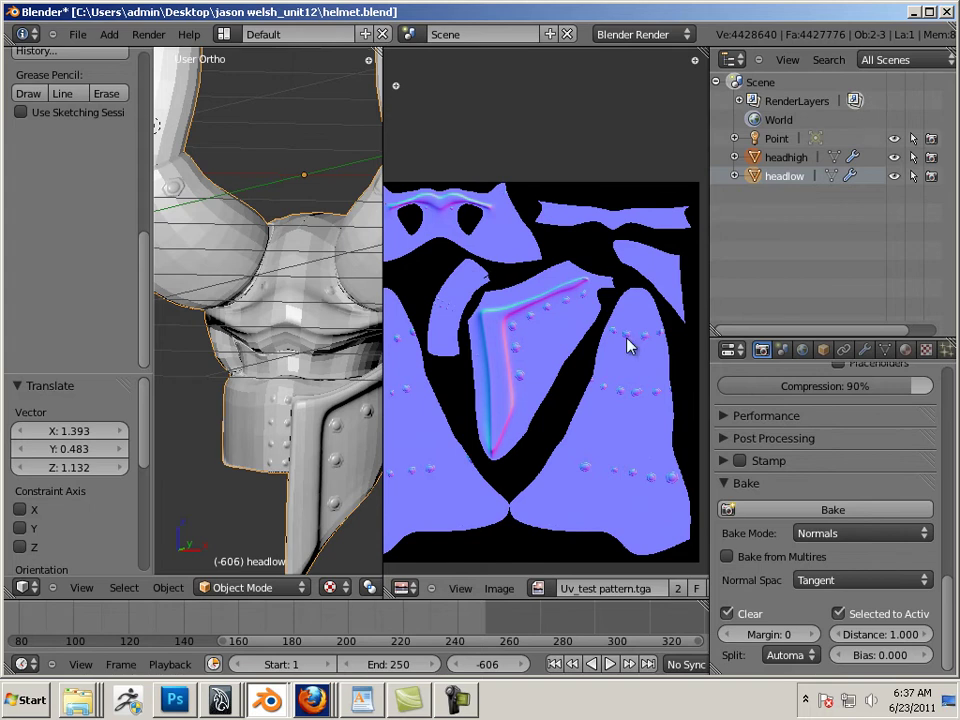
pyautogui.click(812, 634)
pyautogui.click(806, 511)
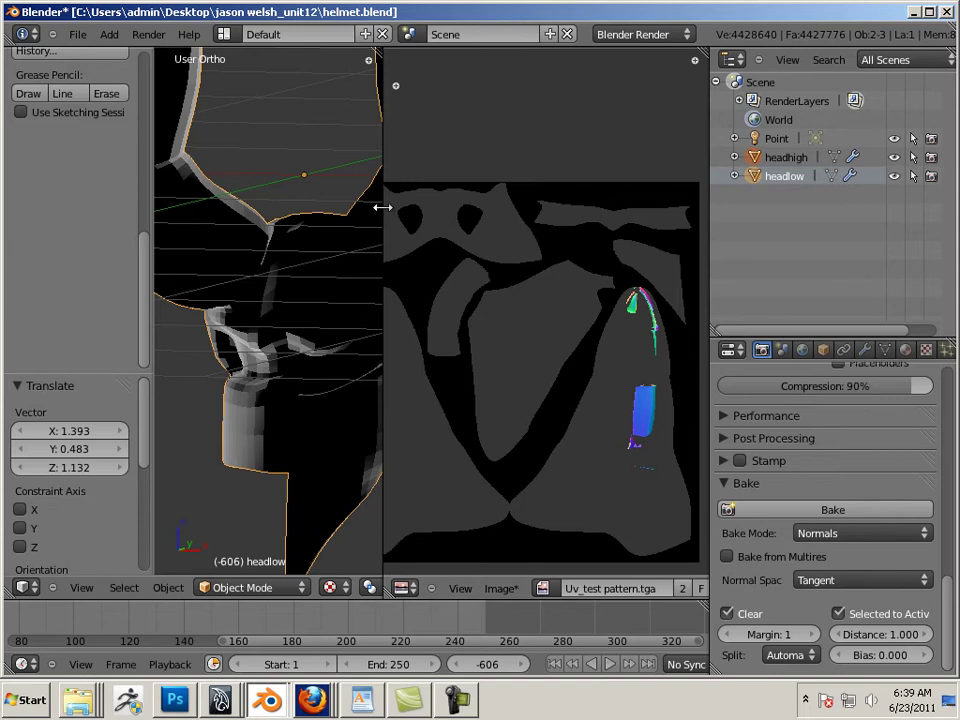
# Step: Widen the 3D view and side panels, and set the bake Margin back to 0
pyautogui.moveTo(383, 207); pyautogui.dragTo(518, 228)
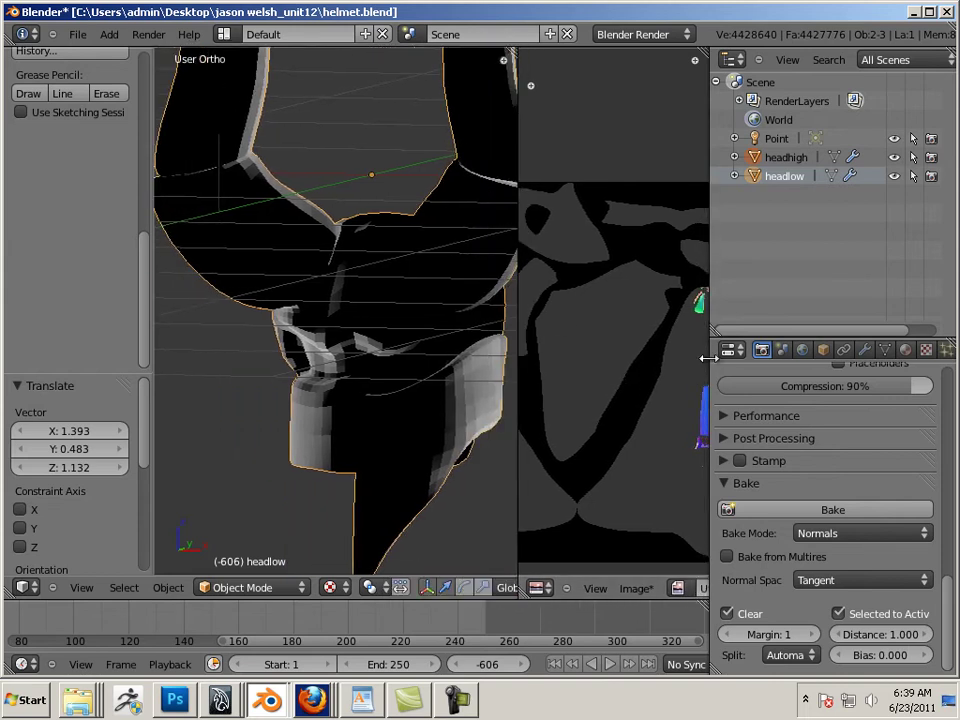
pyautogui.moveTo(709, 356); pyautogui.dragTo(607, 355)
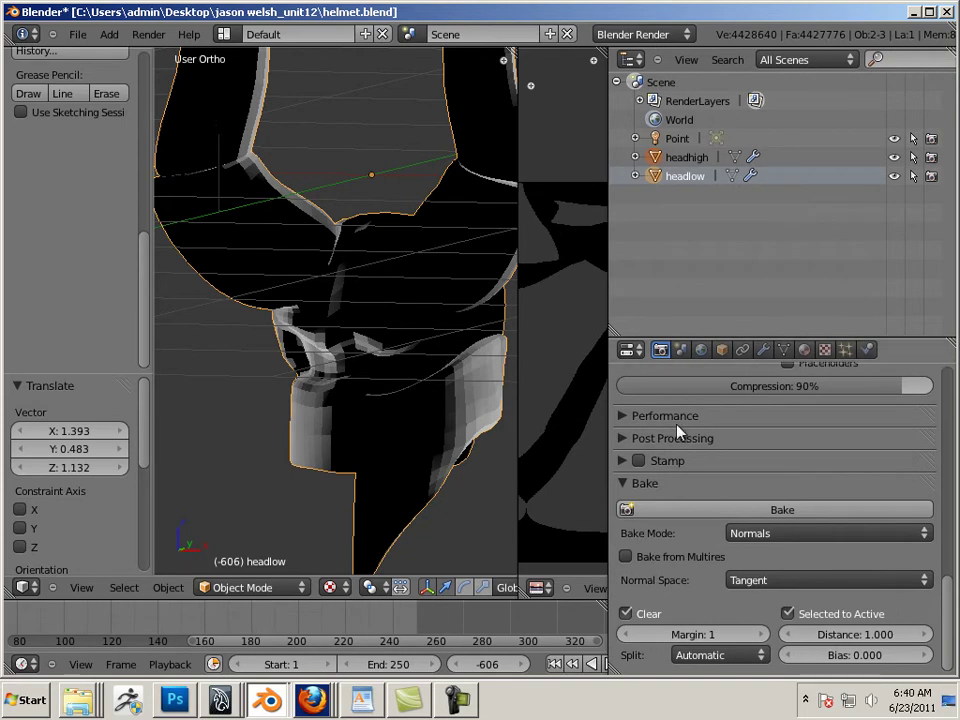
pyautogui.click(624, 634)
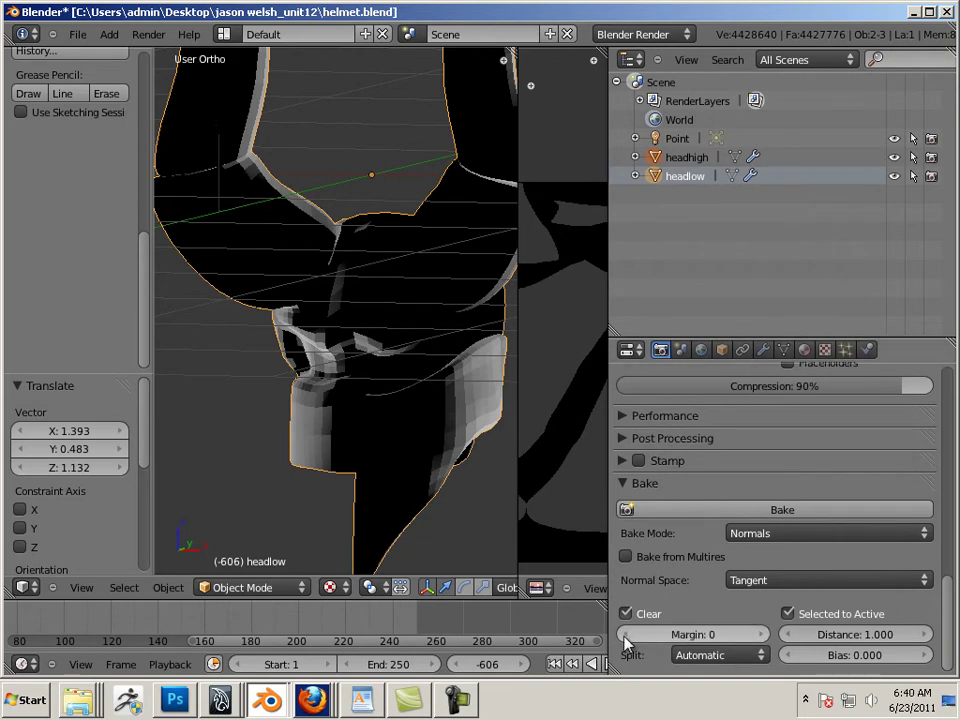
# Step: Bake the normal map again, then cancel the crash report and let Blender close
pyautogui.click(724, 511)
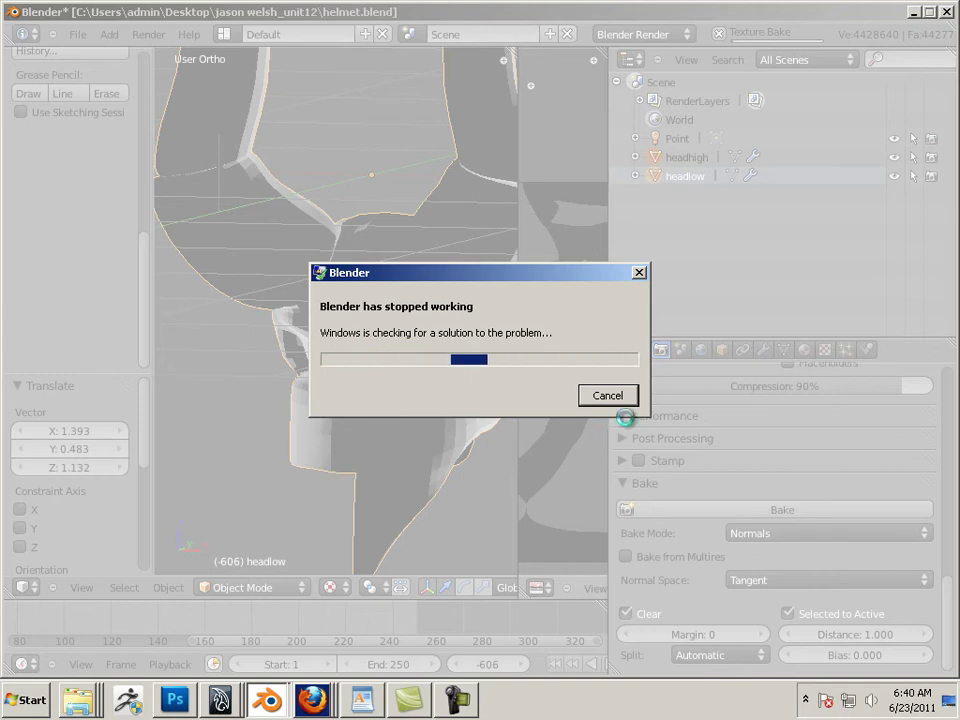
pyautogui.click(616, 401)
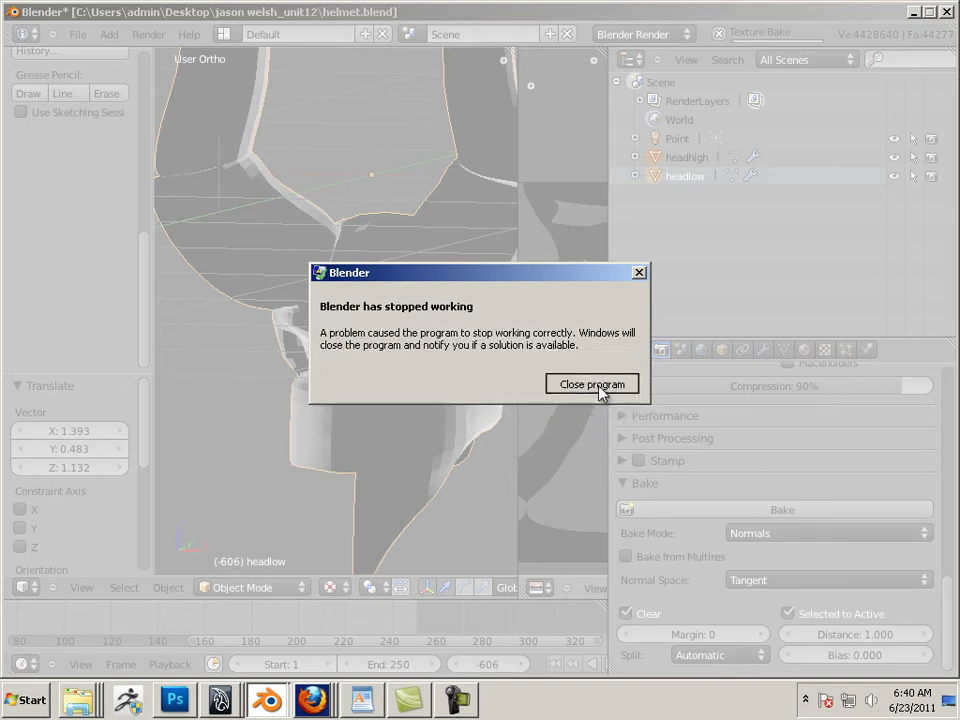
pyautogui.click(600, 389)
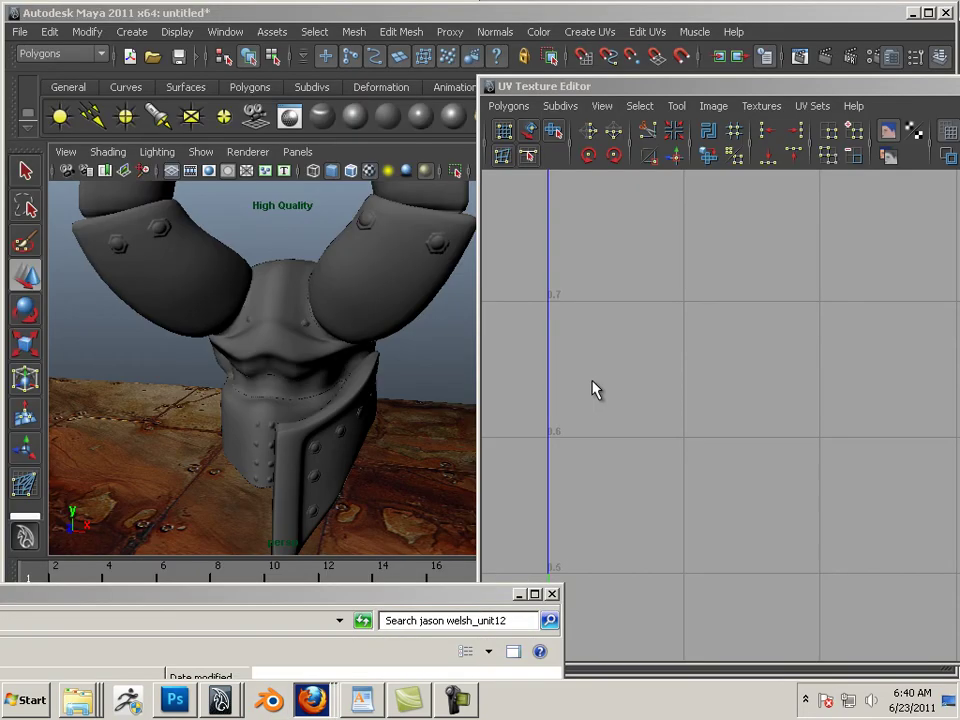
# Step: Select the helmet and ground plane in Maya, then orbit and pan around them
pyautogui.click(345, 461)
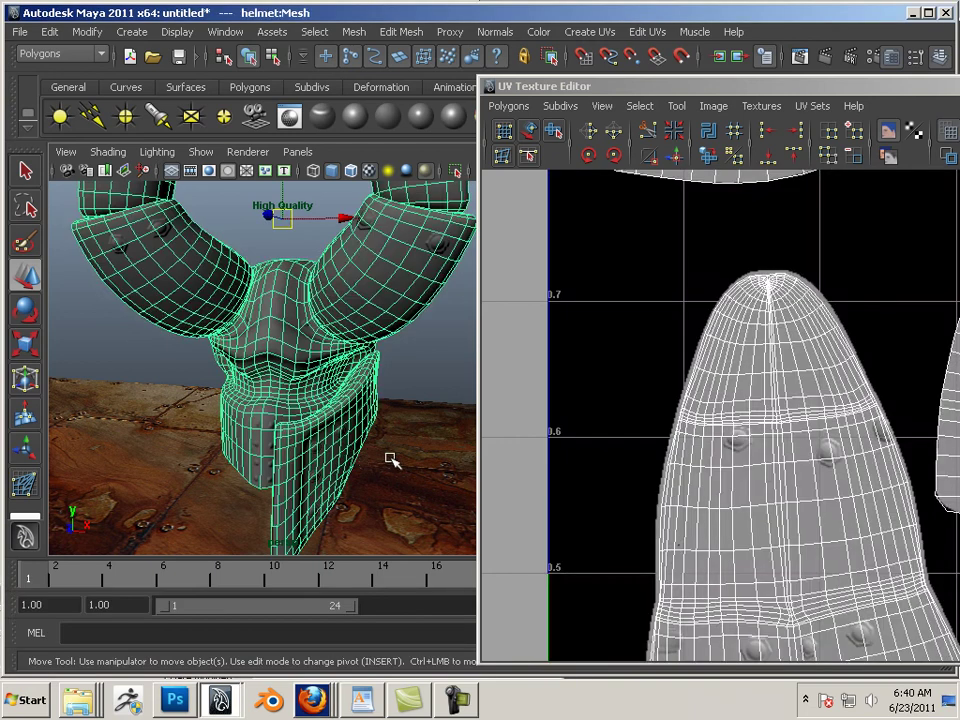
pyautogui.click(392, 456)
pyautogui.keyDown('alt'); pyautogui.moveTo(443, 371); pyautogui.dragTo(240, 360); pyautogui.keyUp('alt')
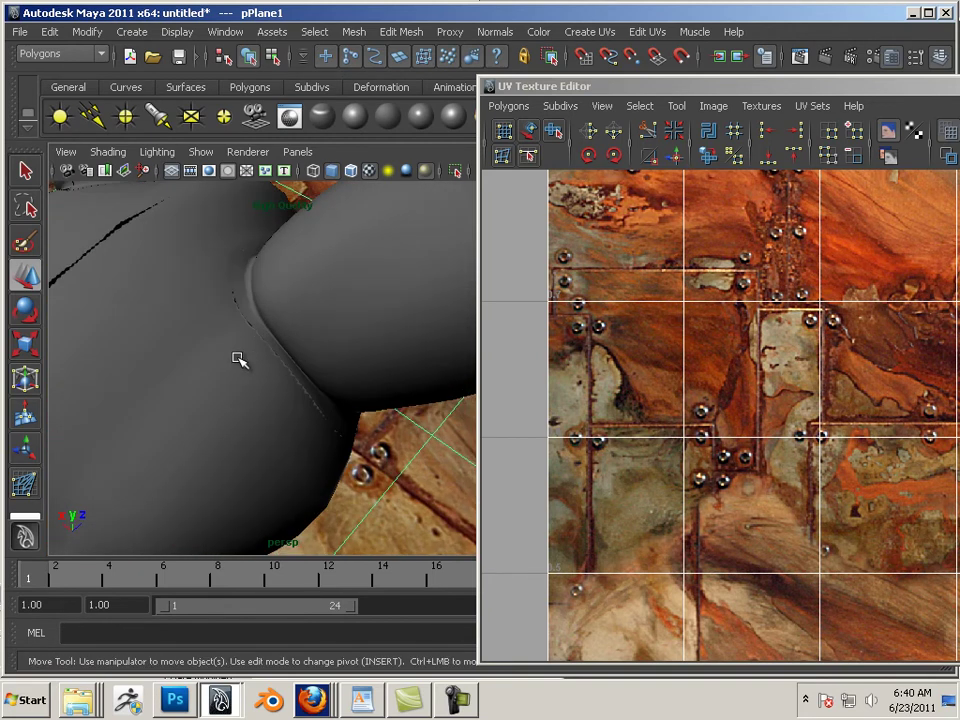
pyautogui.keyDown('alt'); pyautogui.moveTo(267, 327); pyautogui.dragTo(267, 398, button='middle'); pyautogui.keyUp('alt')
pyautogui.scroll(-5, 221, 386)
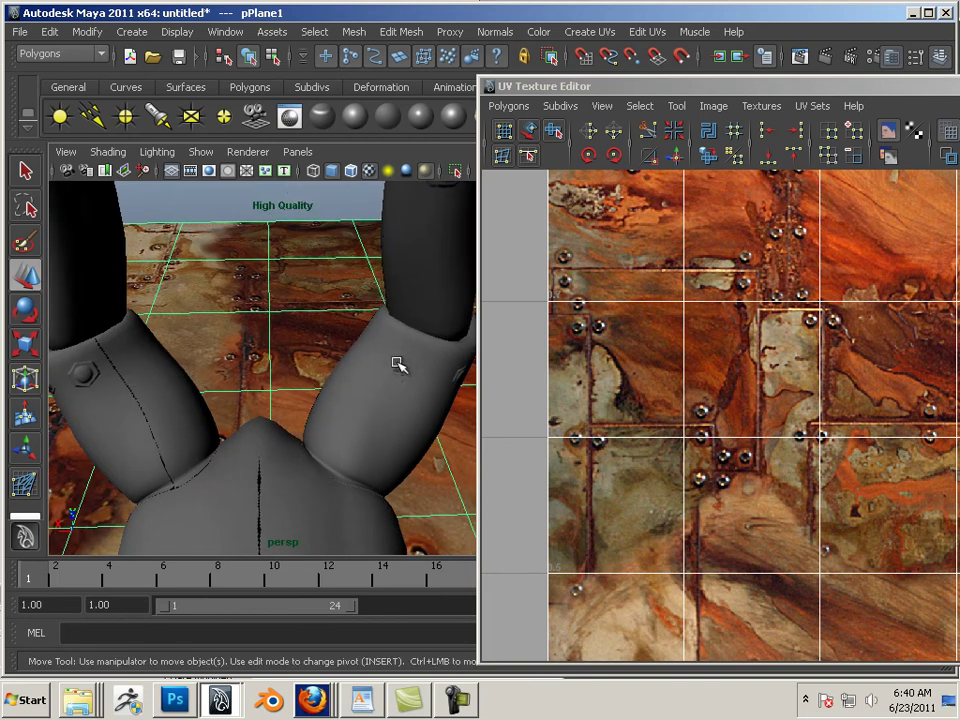
# Step: Orbit in close on the helmet's front, then relaunch Blender
pyautogui.keyDown('alt'); pyautogui.moveTo(232, 420); pyautogui.dragTo(257, 392); pyautogui.keyUp('alt')
pyautogui.keyDown('alt'); pyautogui.moveTo(257, 392); pyautogui.dragTo(242, 396, button='middle'); pyautogui.keyUp('alt')
pyautogui.keyDown('alt'); pyautogui.moveTo(242, 396); pyautogui.dragTo(394, 381); pyautogui.keyUp('alt')
pyautogui.scroll(3, 351, 396)
pyautogui.keyDown('alt'); pyautogui.moveTo(394, 381); pyautogui.dragTo(332, 403, button='right'); pyautogui.keyUp('alt')
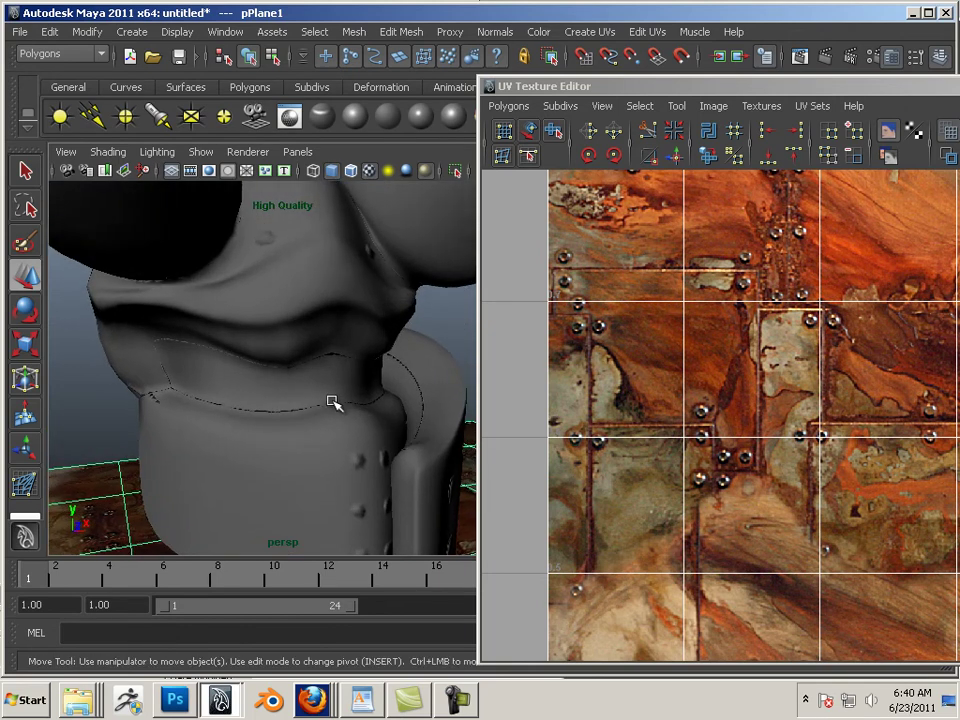
pyautogui.click(270, 703)
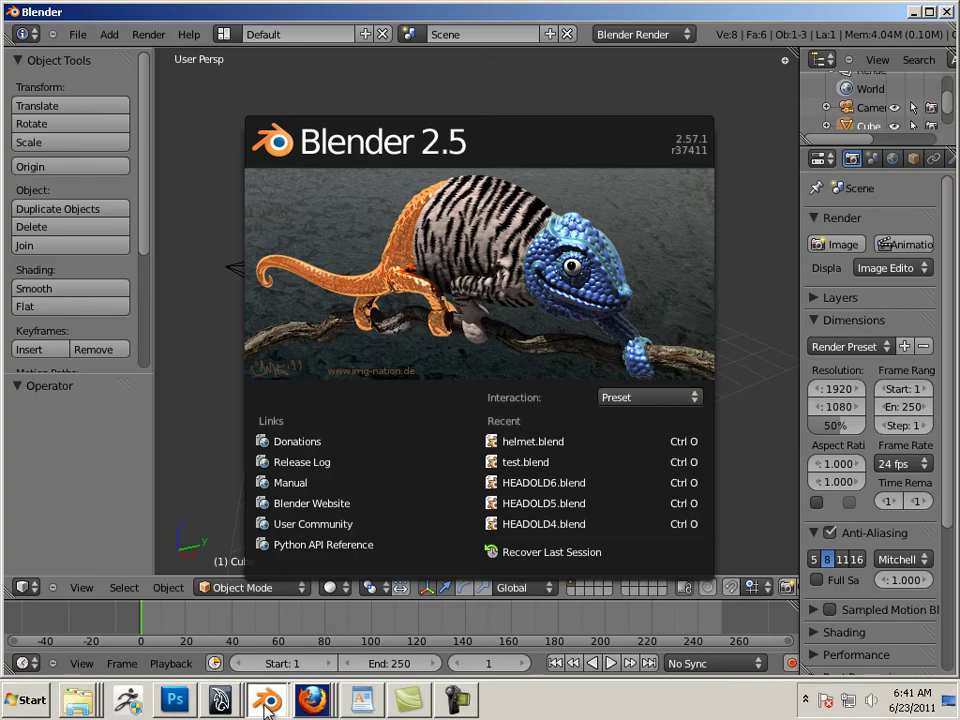
# Step: Dismiss the splash screen and open test.blend
pyautogui.click(626, 398)
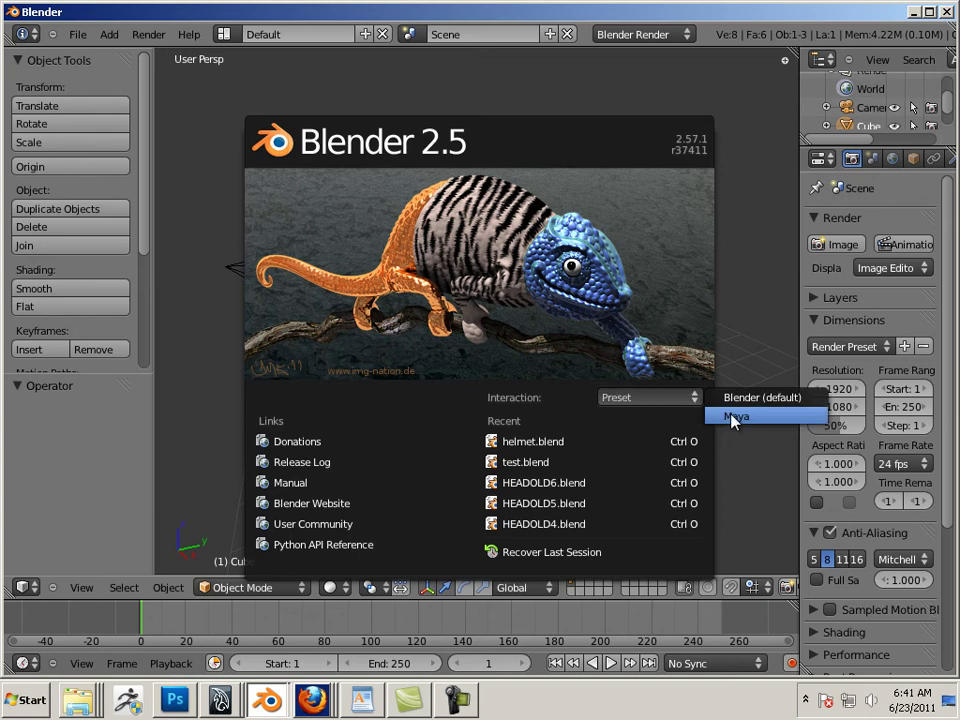
pyautogui.click(230, 257)
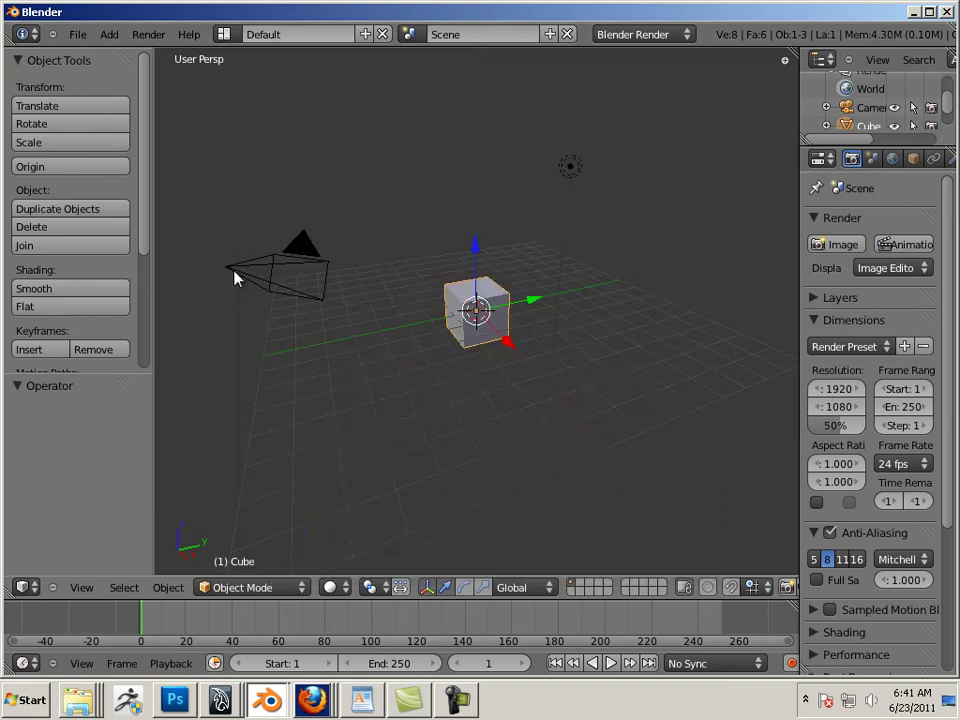
pyautogui.click(78, 36)
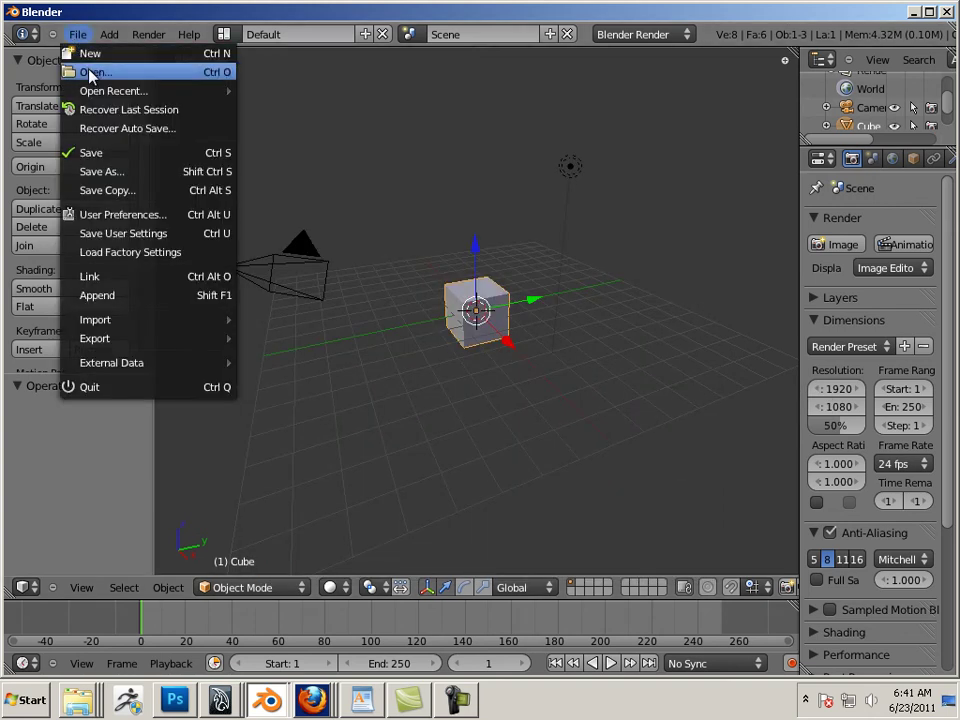
pyautogui.click(92, 73)
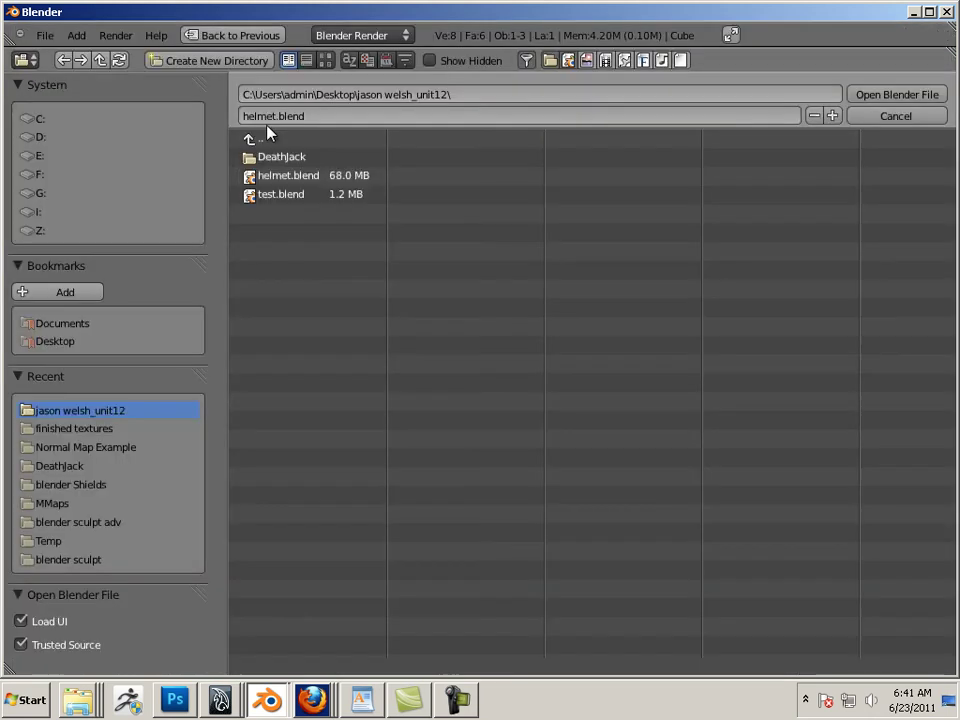
pyautogui.click(296, 196)
pyautogui.doubleClick(296, 196)
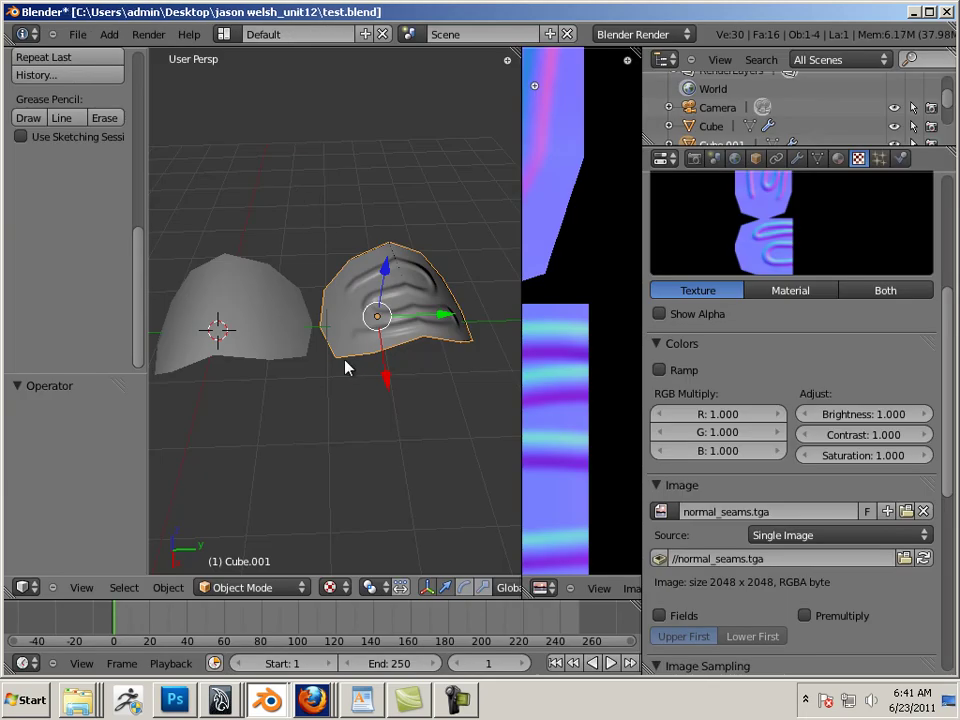
pyautogui.moveTo(521, 283); pyautogui.dragTo(612, 283)
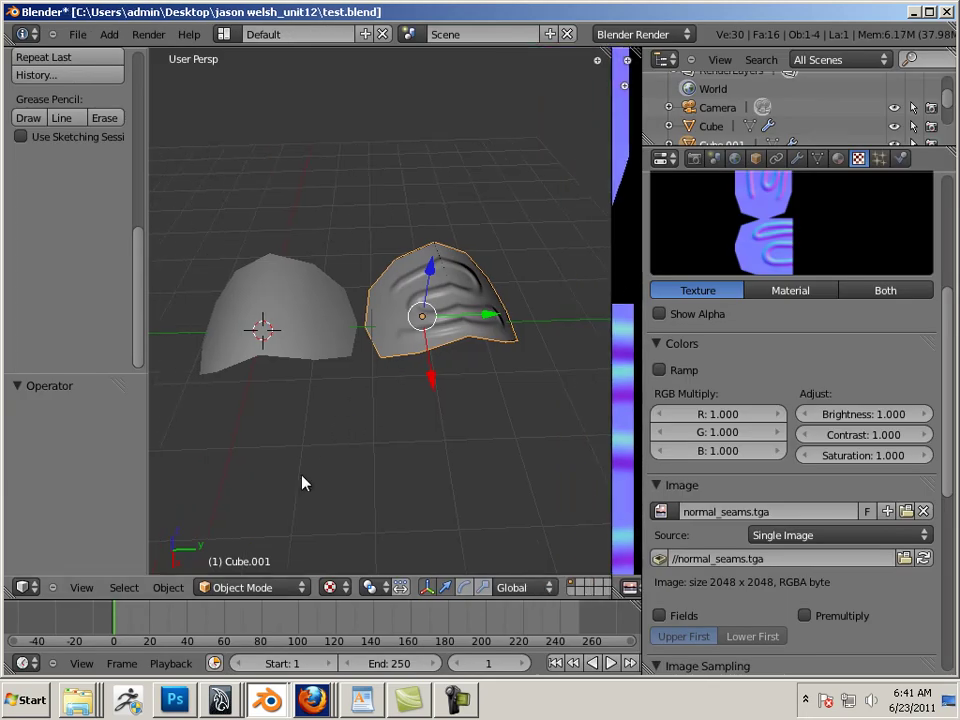
# Step: Set the Input keymap preset to Maya in User Preferences
pyautogui.click(76, 34)
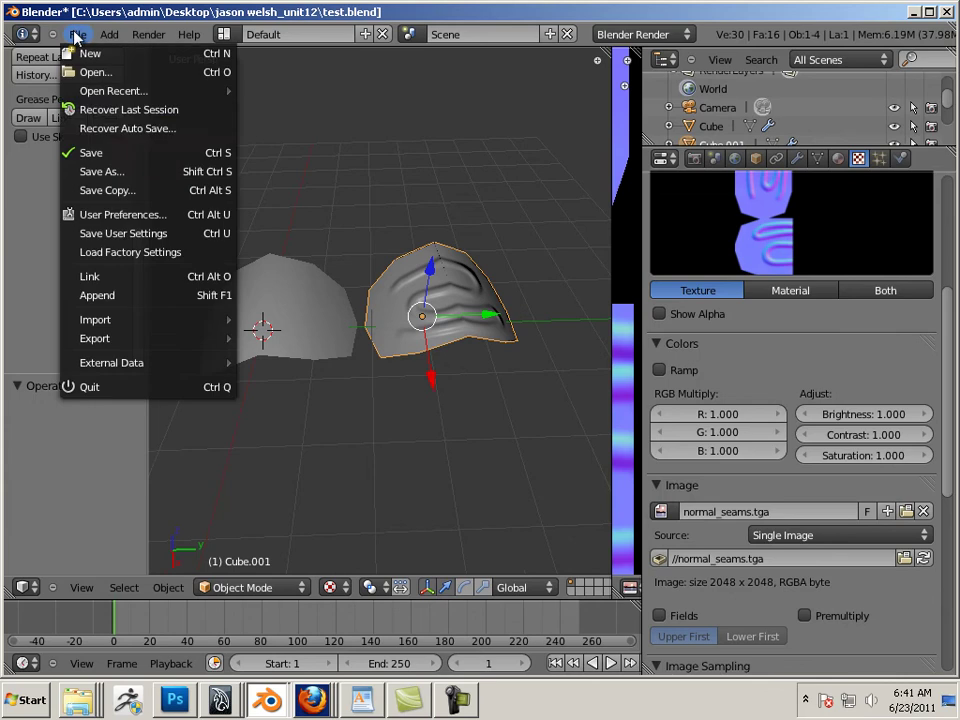
pyautogui.click(143, 222)
pyautogui.click(255, 44)
pyautogui.click(257, 72)
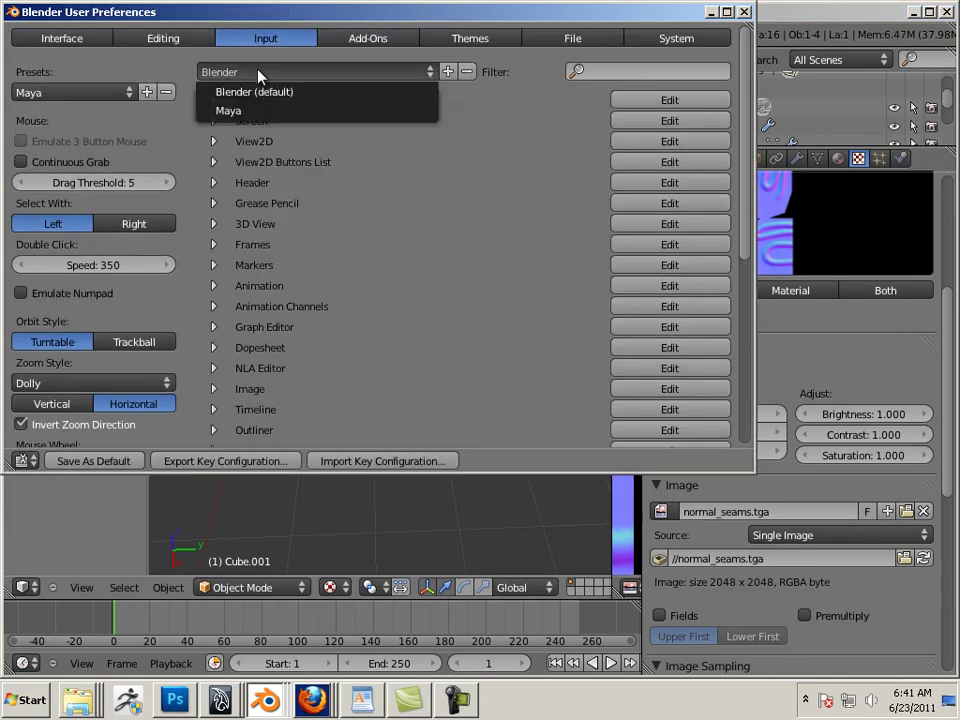
pyautogui.click(261, 113)
pyautogui.click(744, 12)
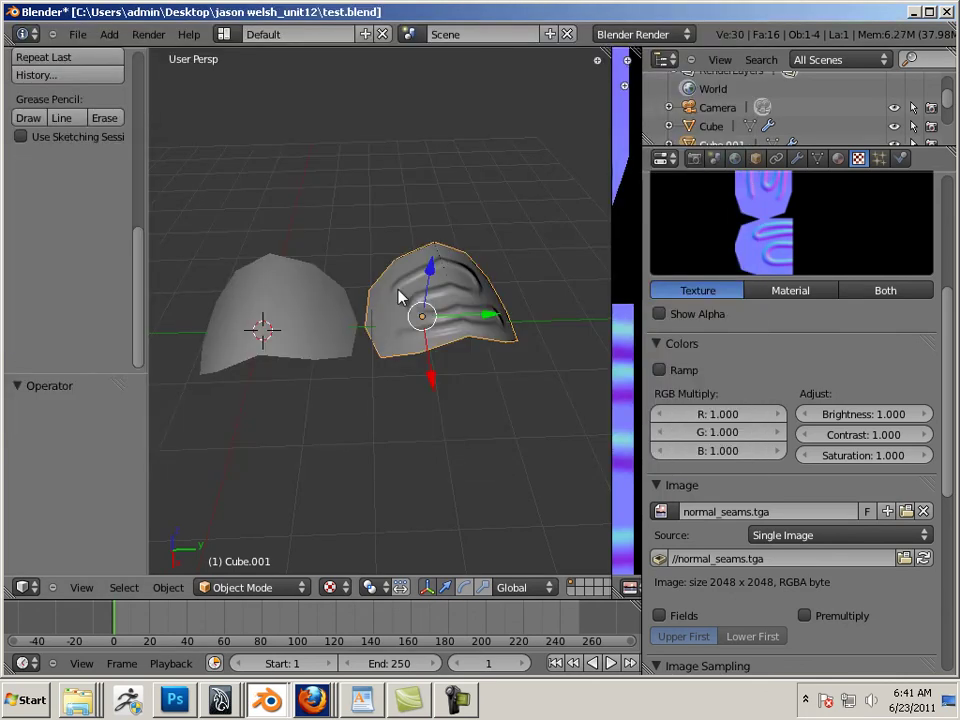
# Step: Select the Cube shell and raise its Multires preview level to 7
pyautogui.keyDown('alt'); pyautogui.moveTo(399, 296); pyautogui.dragTo(363, 325); pyautogui.keyUp('alt')
pyautogui.rightClick(338, 298)
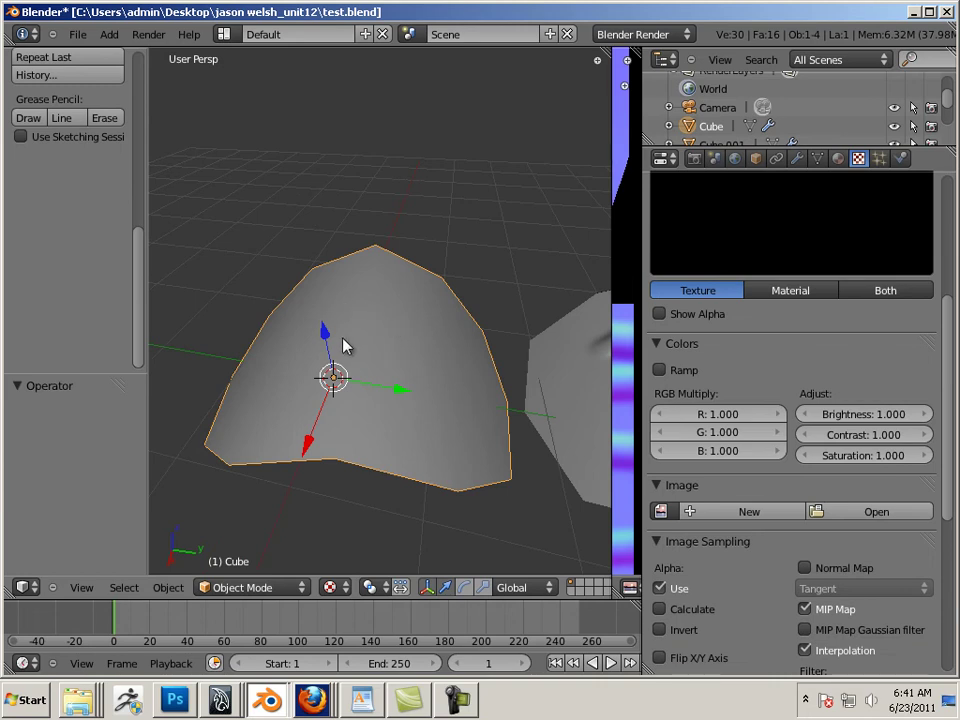
pyautogui.click(797, 158)
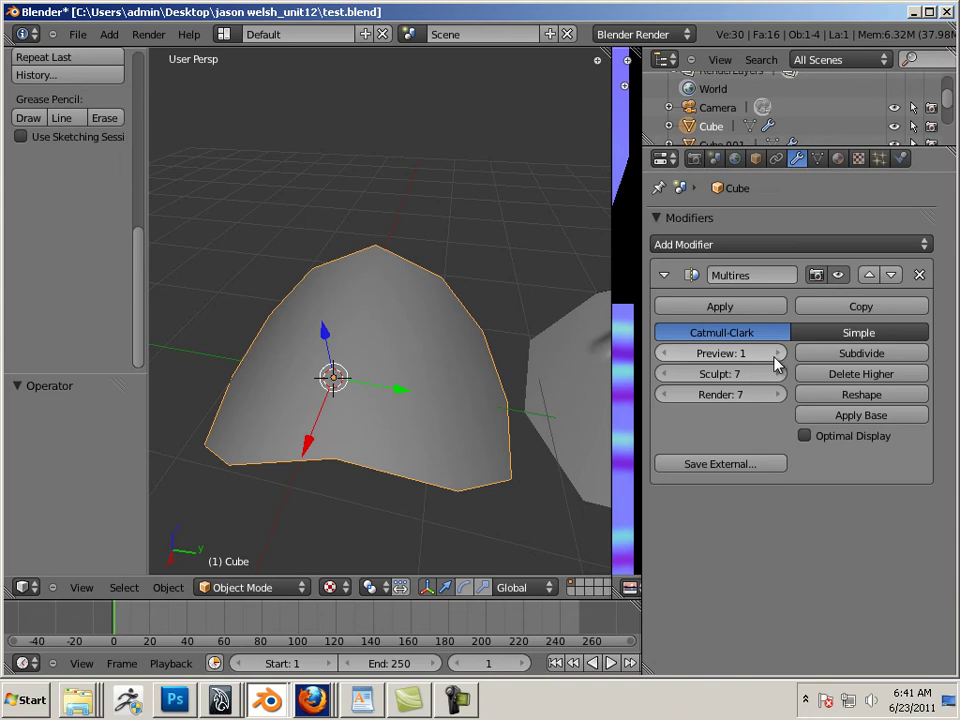
pyautogui.click(778, 353)
pyautogui.click(778, 353)
pyautogui.click(778, 353)
pyautogui.click(778, 353)
pyautogui.click(778, 353)
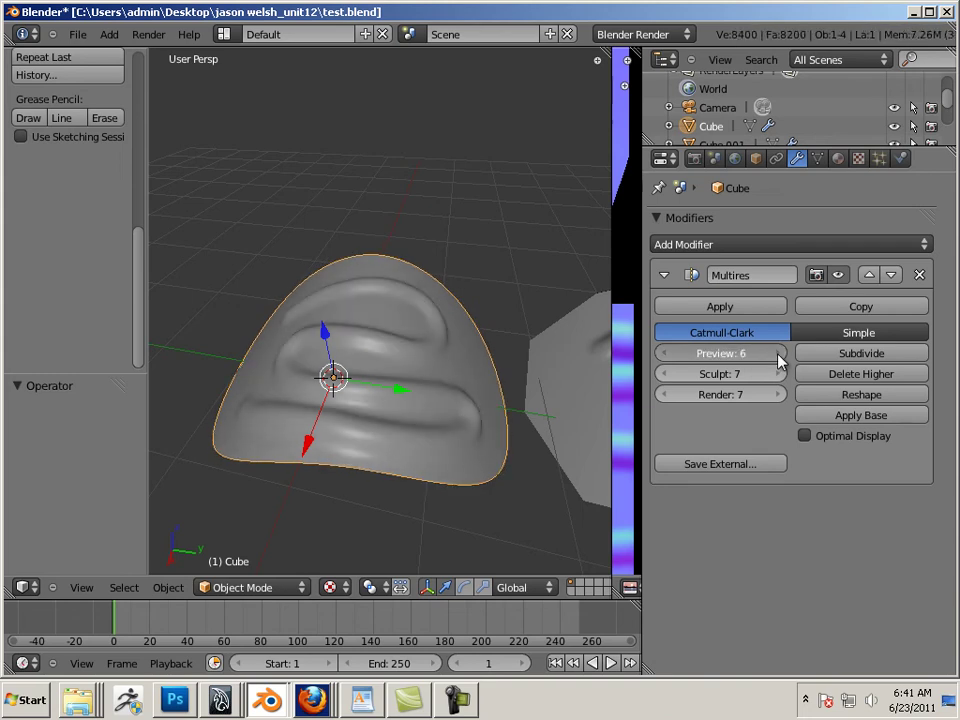
pyautogui.click(778, 353)
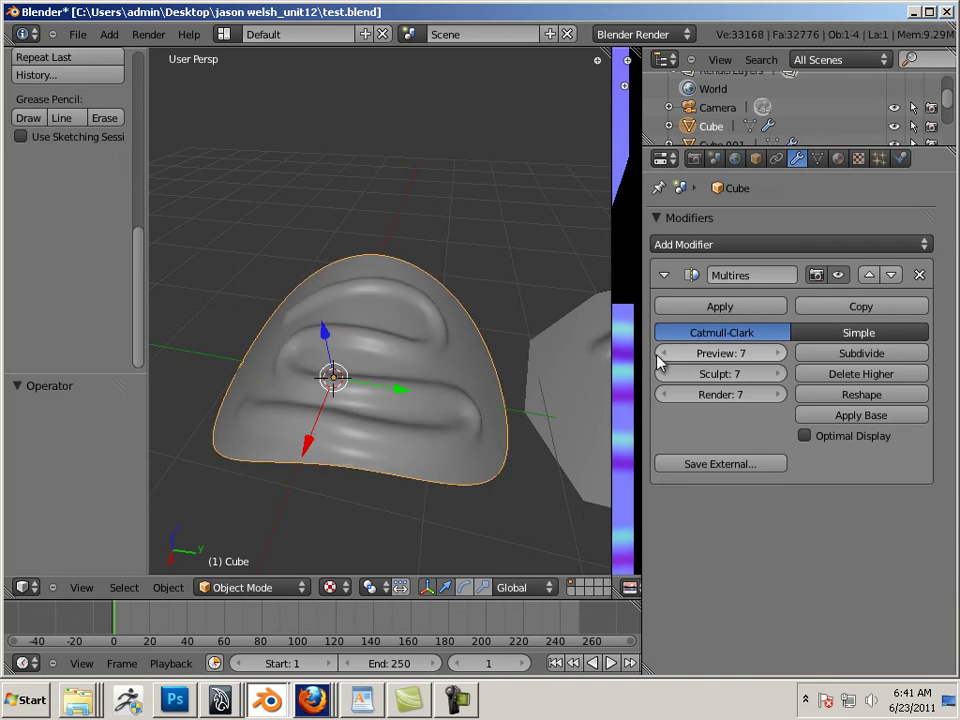
# Step: Drop Multires preview to 0, set it to 1, and enter Edit Mode
pyautogui.click(663, 354)
pyautogui.click(663, 354)
pyautogui.click(663, 354)
pyautogui.click(663, 354)
pyautogui.click(663, 354)
pyautogui.click(663, 354)
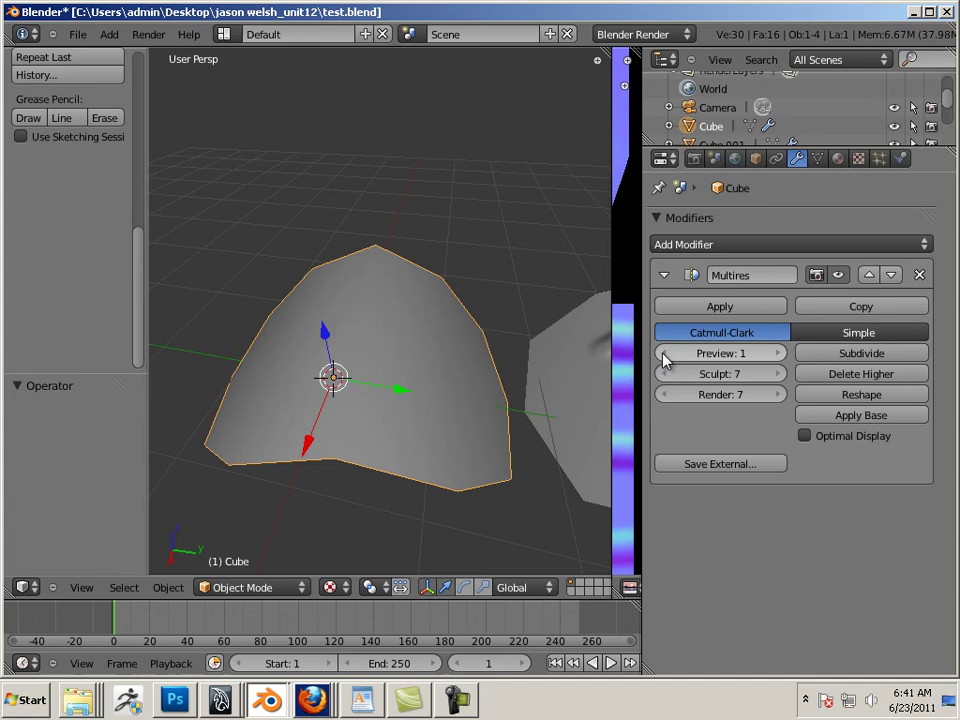
pyautogui.click(663, 354)
pyautogui.click(776, 354)
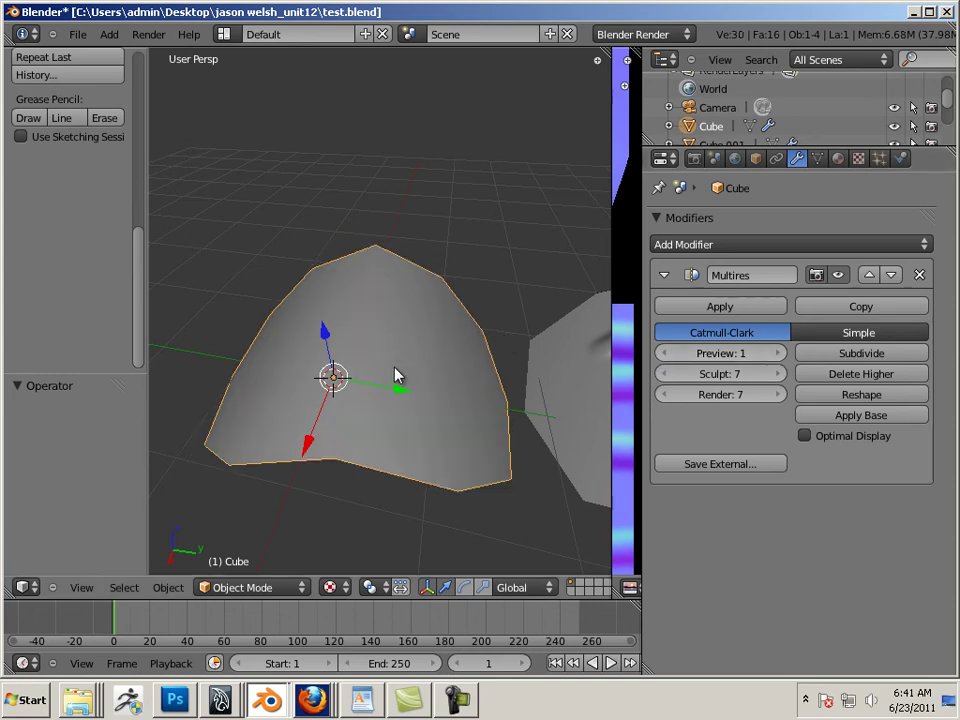
pyautogui.press('Tab')
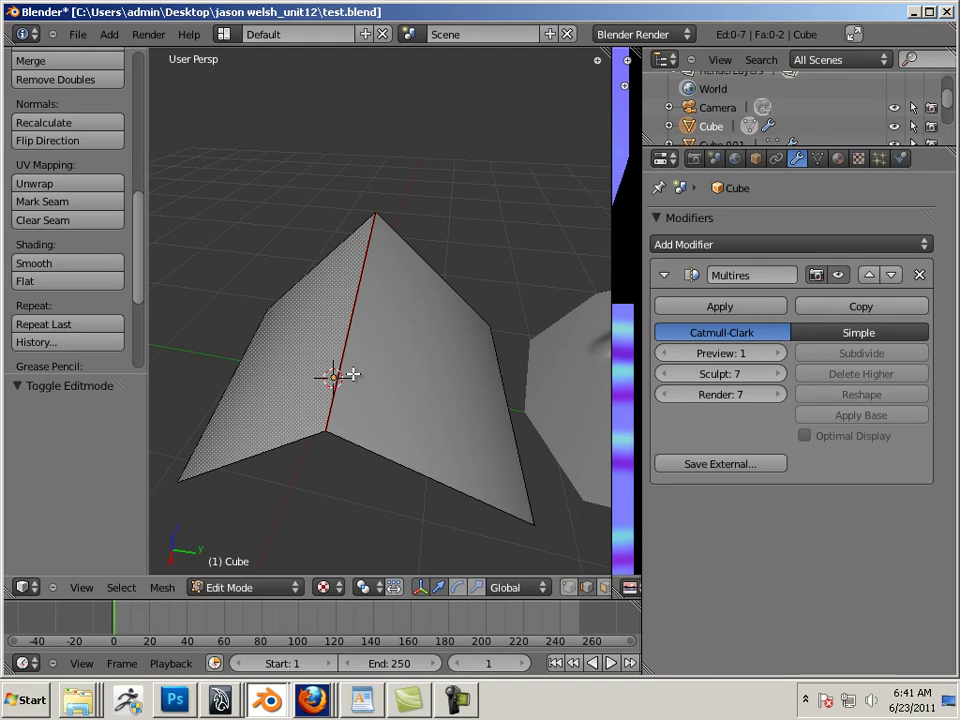
# Step: Select all Cube faces and zoom the enlarged UV editor to check them against normal_seams
pyautogui.moveTo(610, 283); pyautogui.dragTo(285, 321)
pyautogui.press('a')
pyautogui.scroll(2, 360, 333)
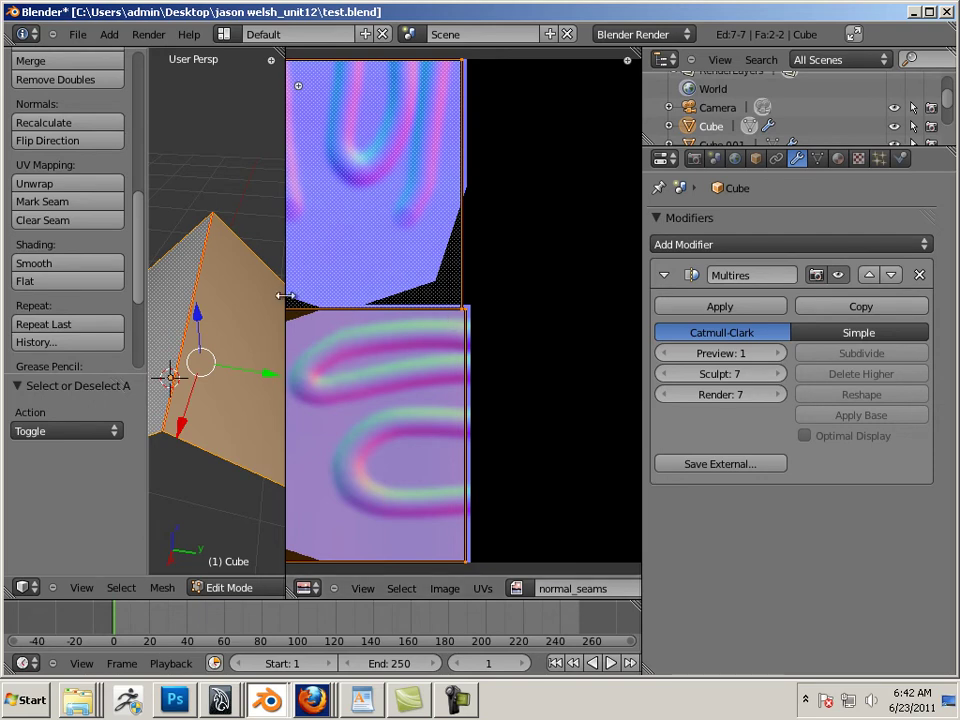
pyautogui.moveTo(285, 296); pyautogui.dragTo(611, 296)
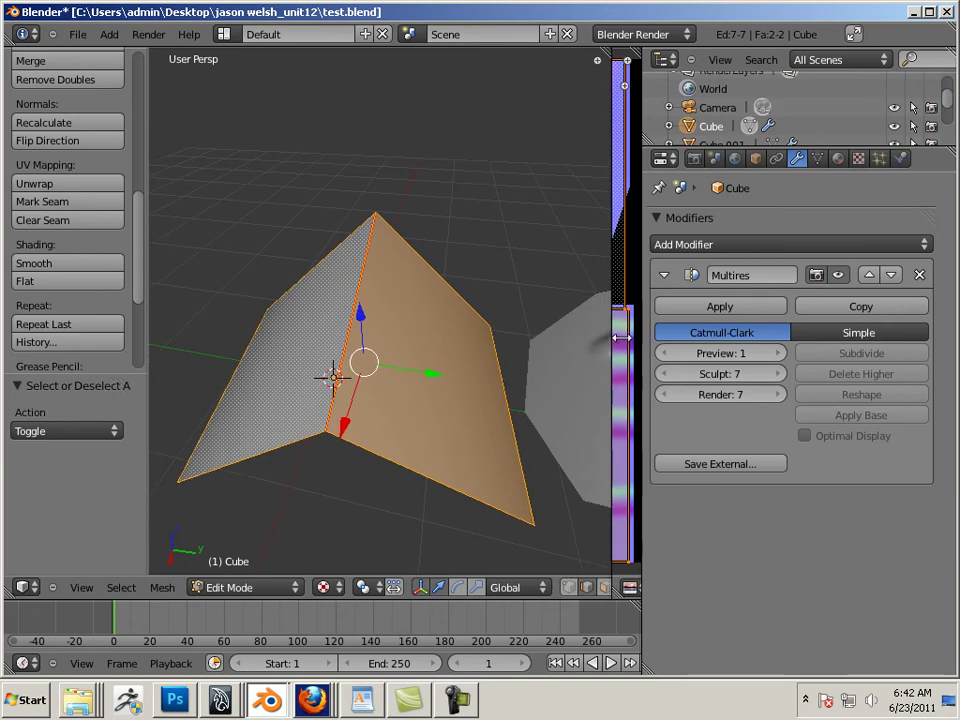
# Step: Switch the Cube back to Object Mode and orbit to centre it beside the sculpted mesh
pyautogui.moveTo(544, 330)
pyautogui.mouseDown(button='middle')
pyautogui.moveTo(480, 343)
pyautogui.moveTo(450, 336)
pyautogui.moveTo(435, 315)
pyautogui.moveTo(384, 313)
pyautogui.moveTo(411, 309)
pyautogui.moveTo(418, 332)
pyautogui.moveTo(432, 338)
pyautogui.moveTo(394, 334)
pyautogui.mouseUp(button='middle')
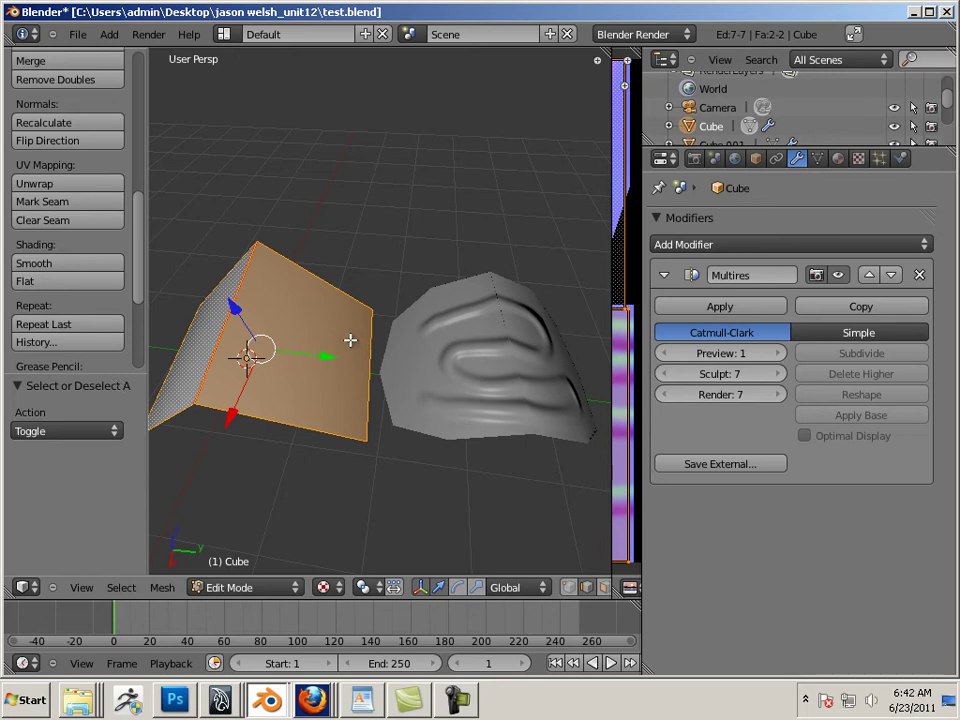
pyautogui.press('Tab')
pyautogui.moveTo(396, 369); pyautogui.dragTo(499, 358, button='middle')
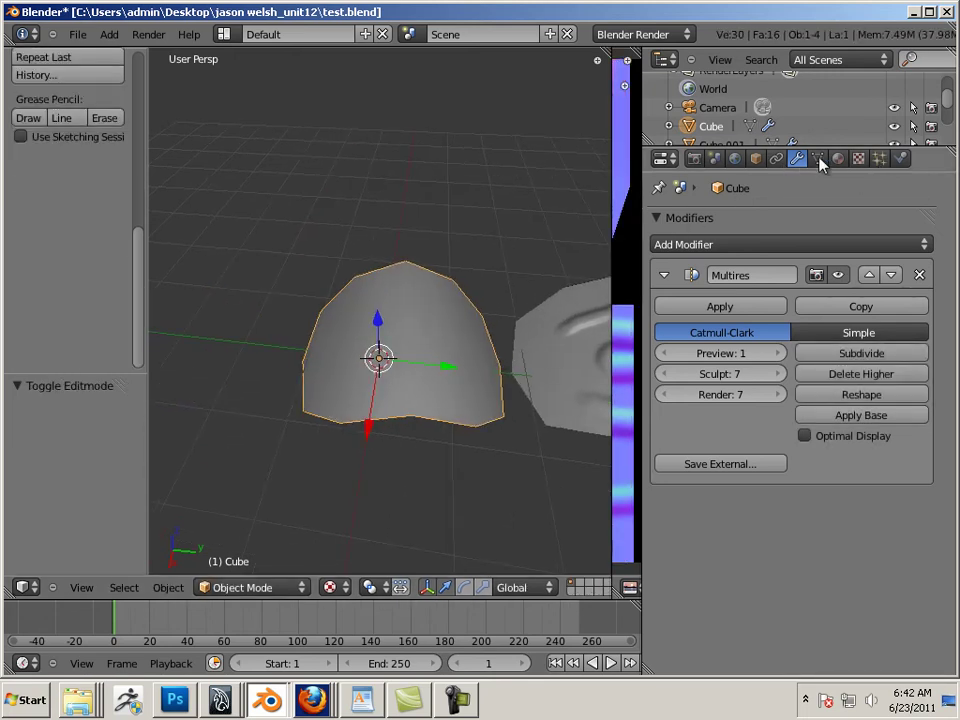
# Step: Bake Multires normals with Margin 15 and enlarge the Image editor to view the result
pyautogui.click(696, 160)
pyautogui.scroll(-8, 724, 410)
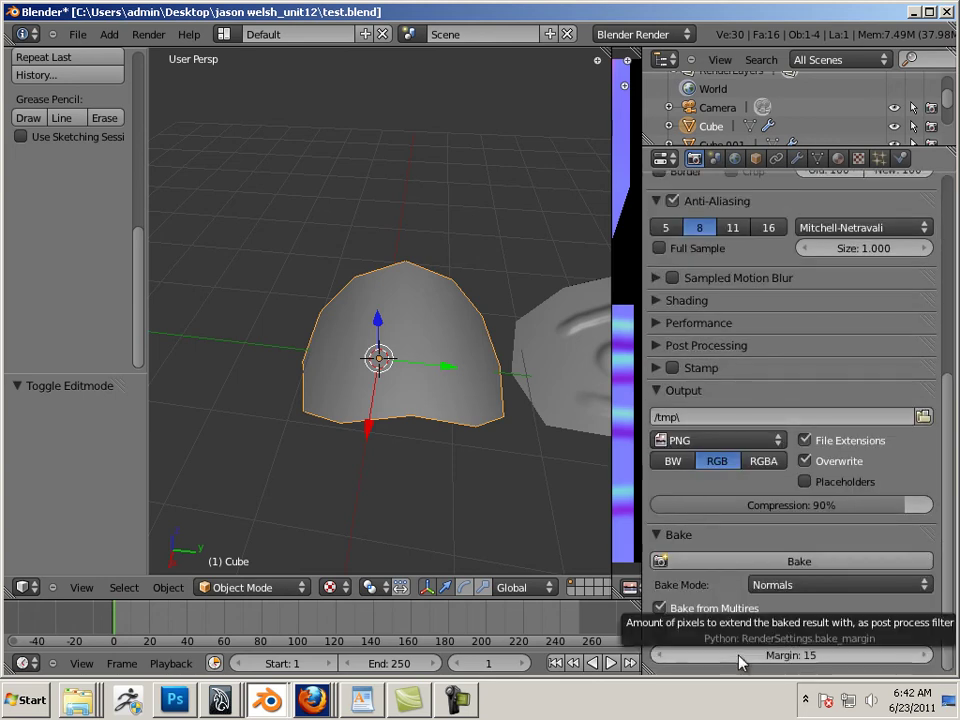
pyautogui.moveTo(550, 531); pyautogui.dragTo(550, 480, button='middle')
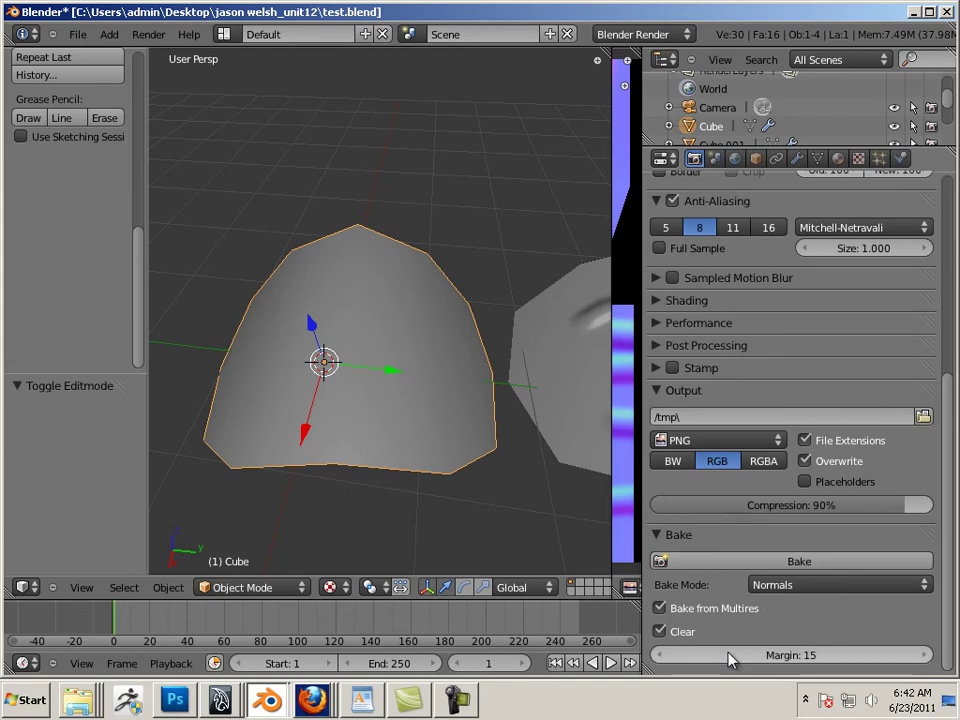
pyautogui.click(722, 561)
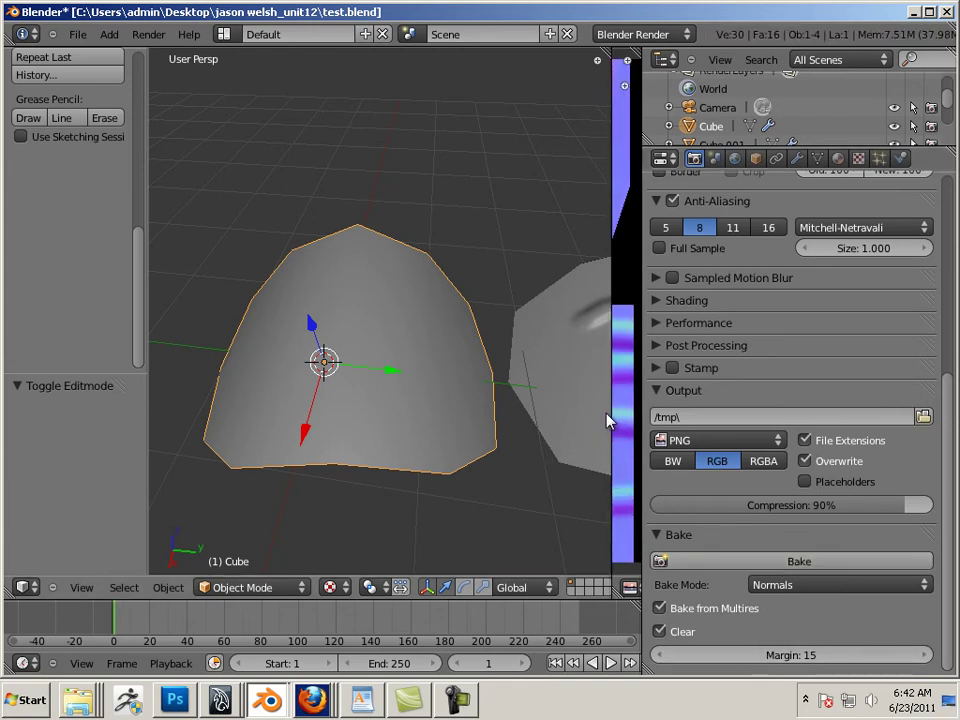
pyautogui.moveTo(613, 413); pyautogui.dragTo(271, 380)
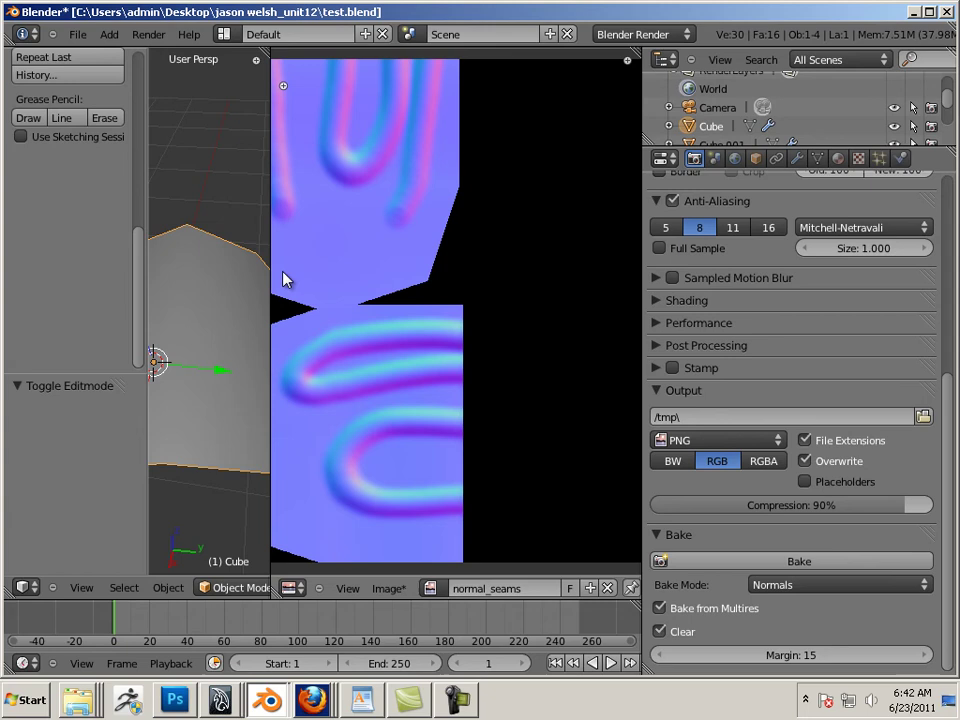
# Step: Select Cube.001 and save the baked normal_seams image
pyautogui.moveTo(270, 266); pyautogui.dragTo(562, 317)
pyautogui.moveTo(562, 317); pyautogui.dragTo(265, 315, button='middle')
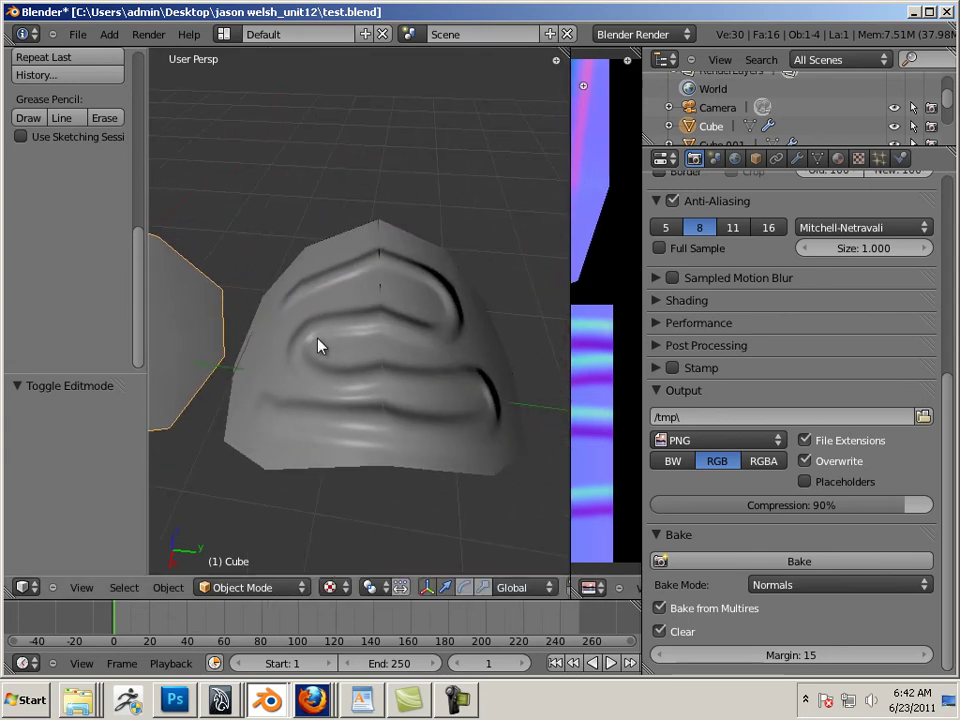
pyautogui.rightClick(394, 420)
pyautogui.moveTo(394, 420); pyautogui.dragTo(375, 424, button='middle')
pyautogui.scroll(2, 361, 441)
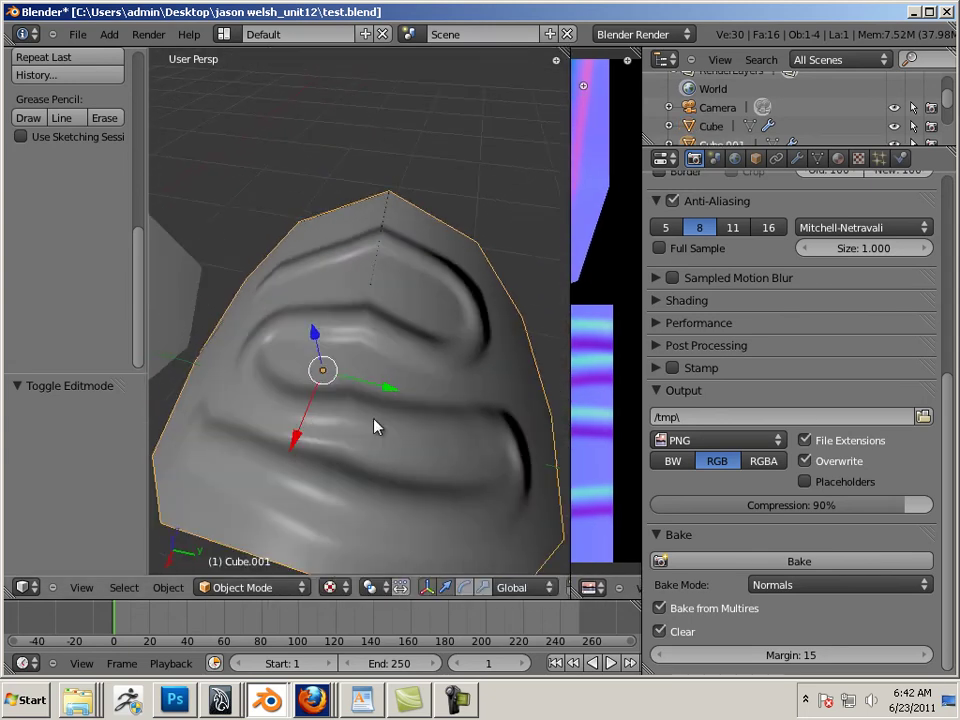
pyautogui.moveTo(572, 390); pyautogui.dragTo(313, 380)
pyautogui.click(428, 588)
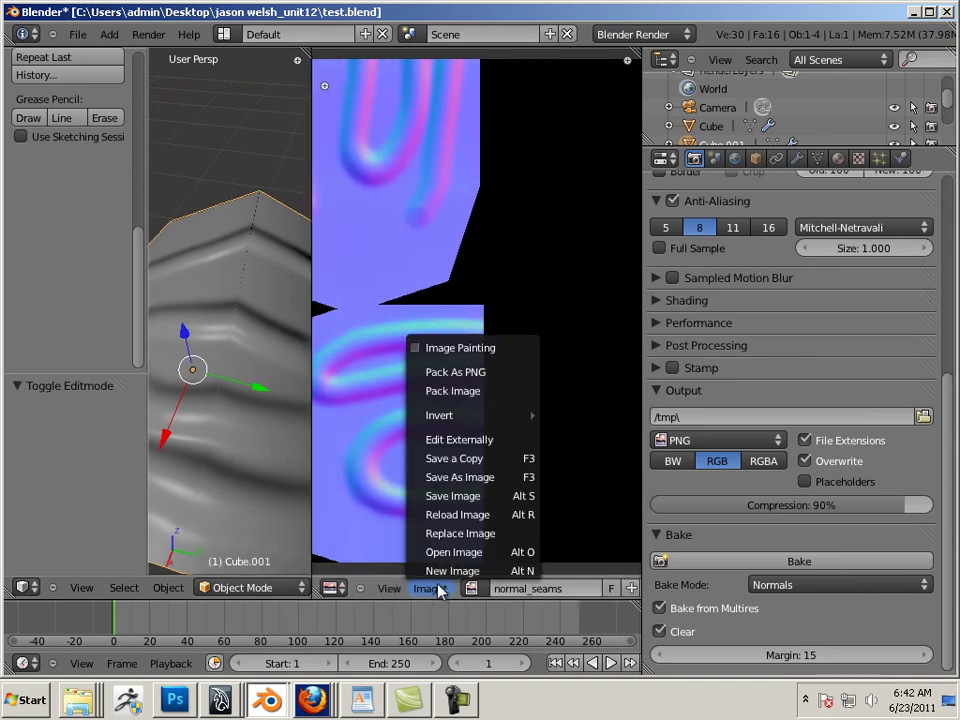
pyautogui.click(463, 497)
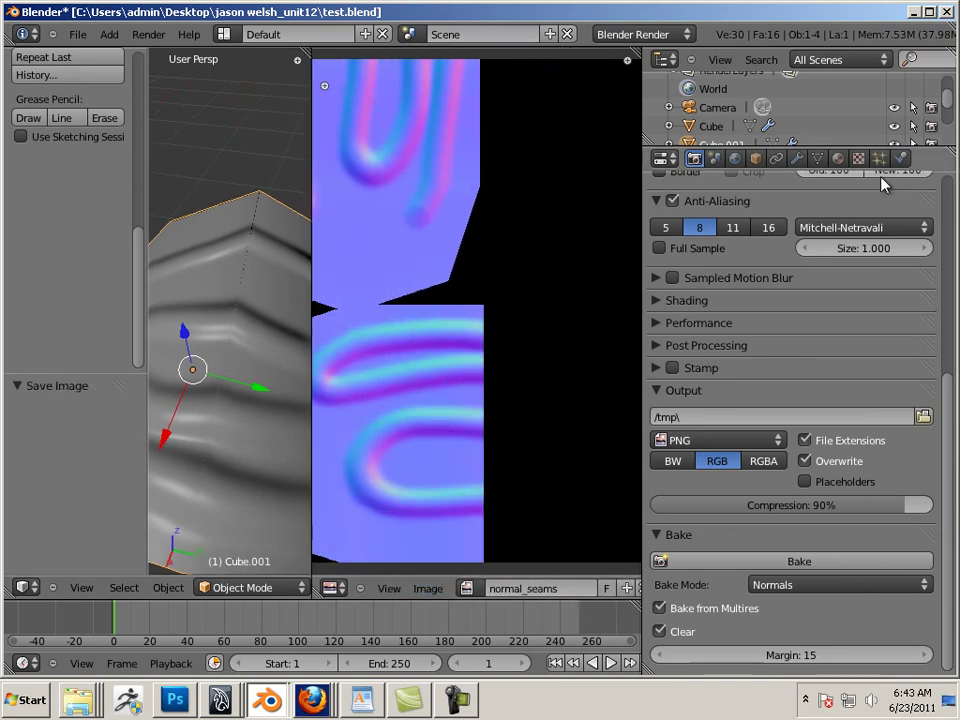
# Step: Reload normal_seams in the Texture settings, inspect the textured shell, and select Cube
pyautogui.click(898, 158)
pyautogui.click(858, 158)
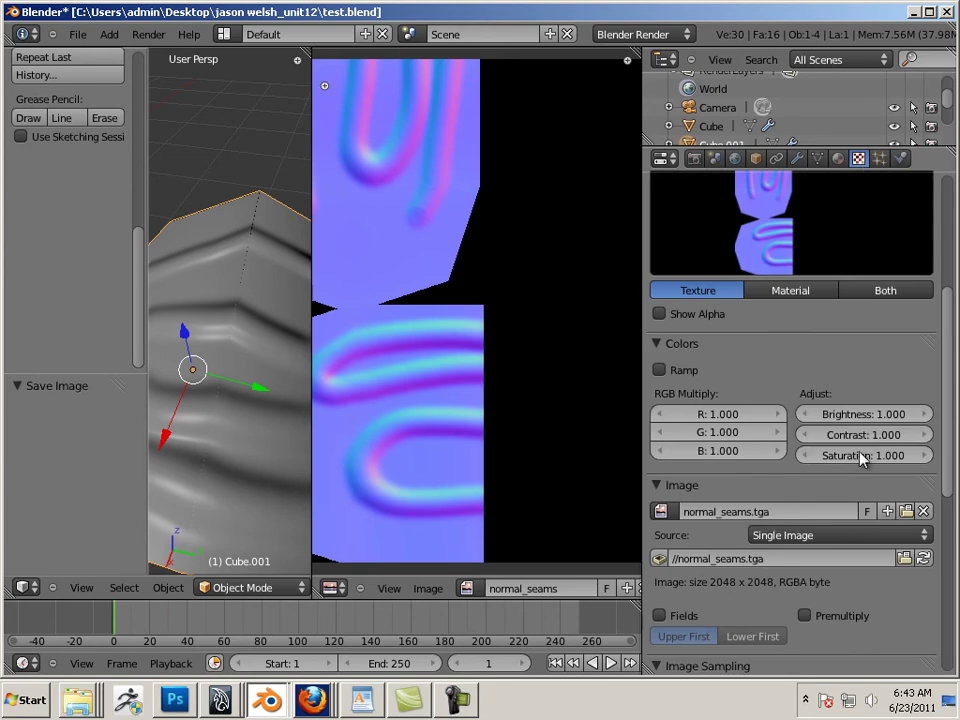
pyautogui.click(923, 559)
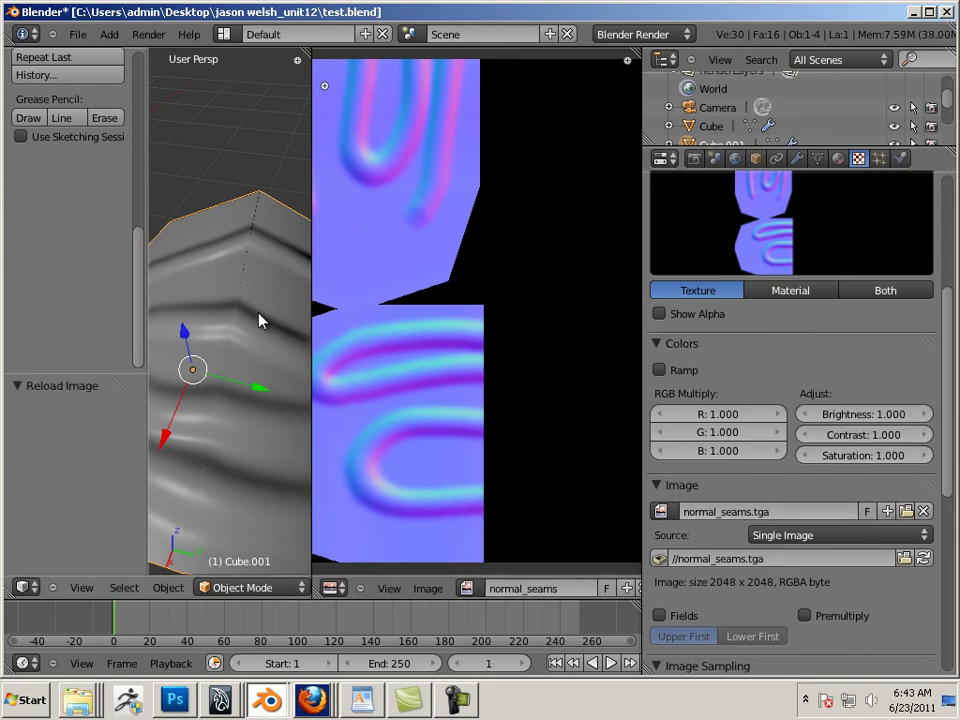
pyautogui.moveTo(311, 377); pyautogui.dragTo(548, 390)
pyautogui.scroll(-3, 447, 390)
pyautogui.moveTo(447, 390); pyautogui.dragTo(501, 400, button='middle')
pyautogui.scroll(5, 407, 358)
pyautogui.rightClick(501, 400)
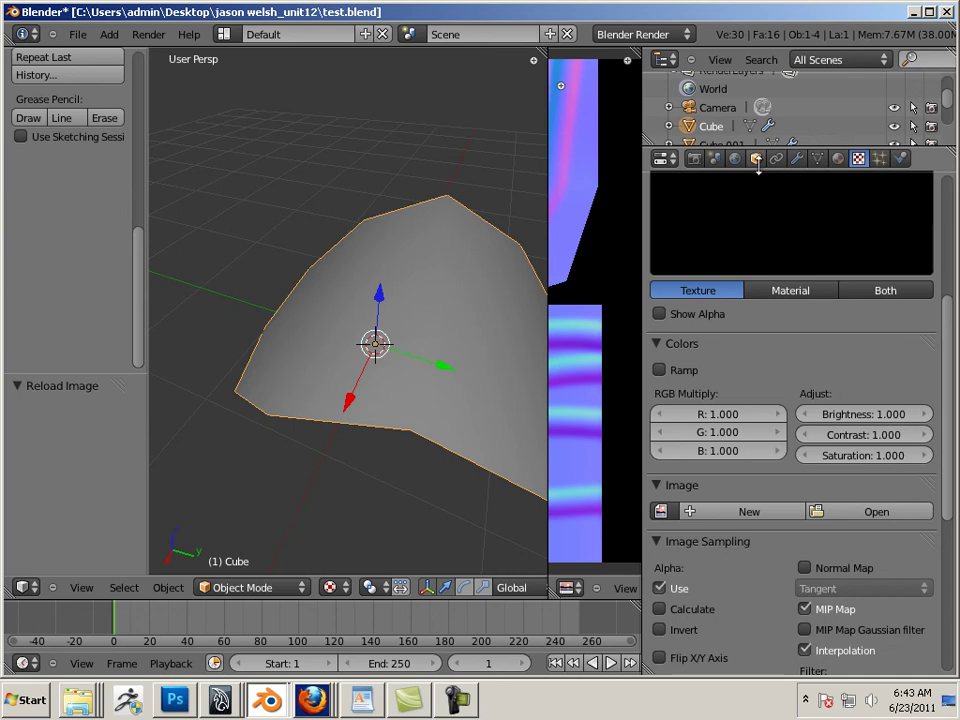
# Step: Set the bake Margin to 1 and bake the Multires normals
pyautogui.click(694, 159)
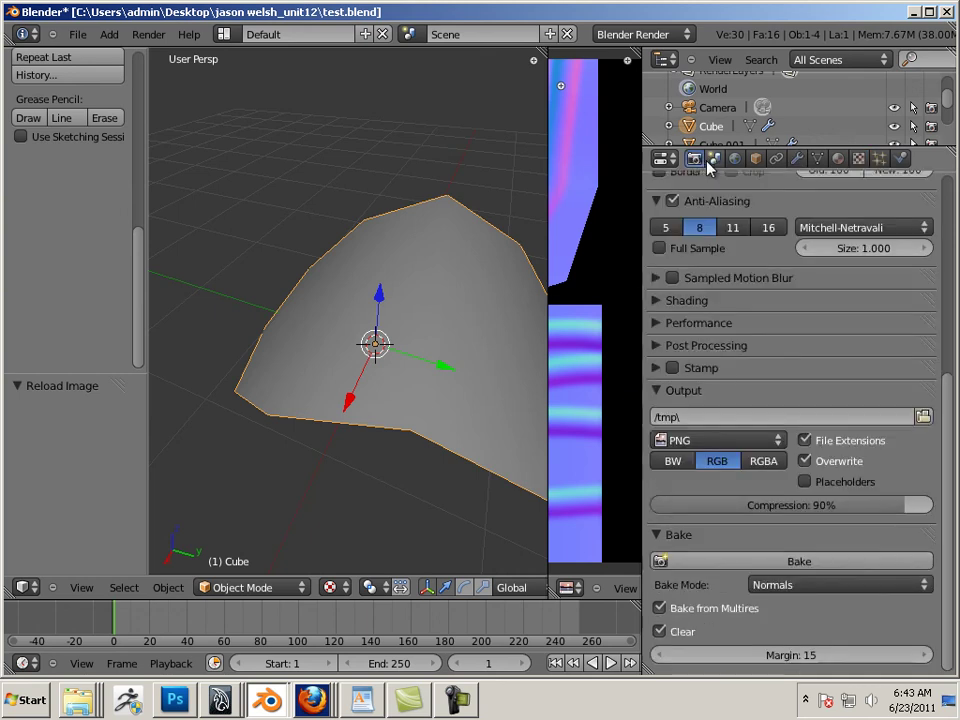
pyautogui.click(820, 656)
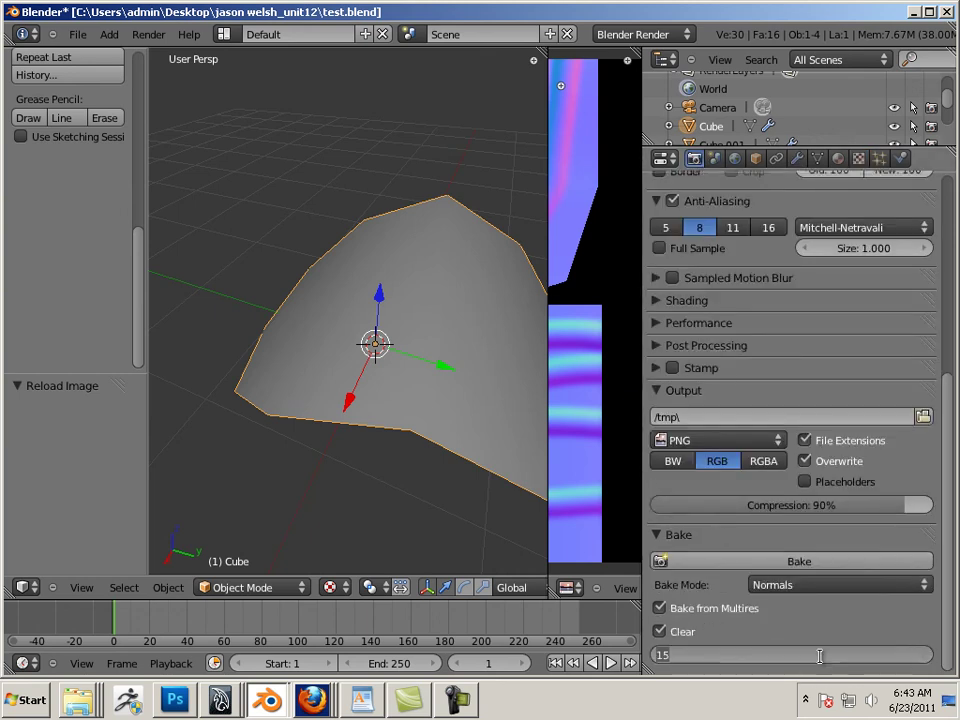
pyautogui.write('1')
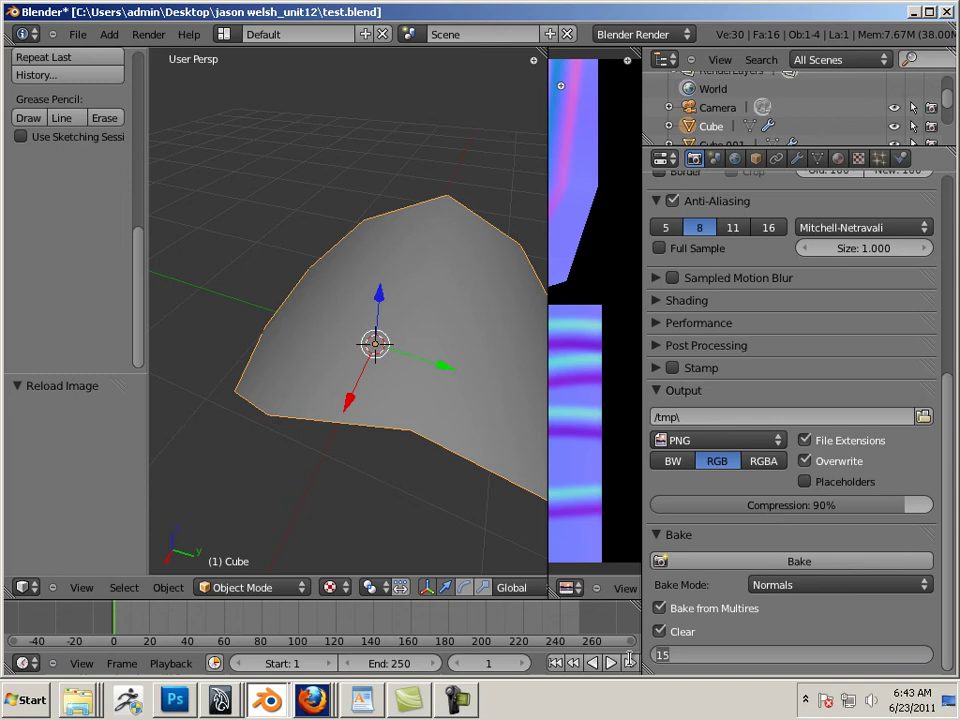
pyautogui.press('Return')
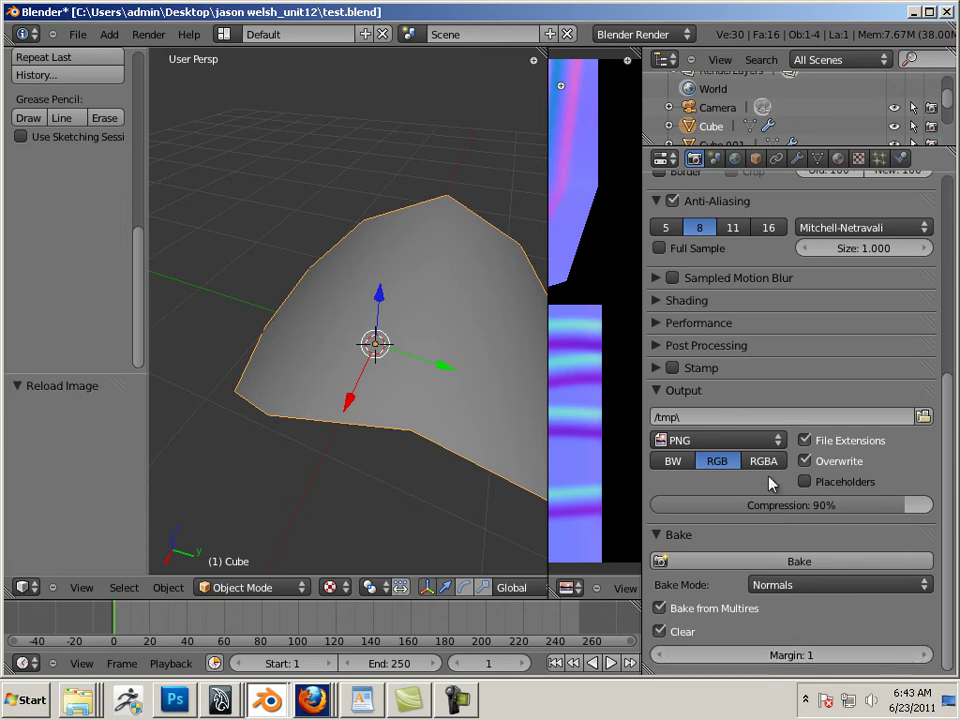
pyautogui.click(774, 562)
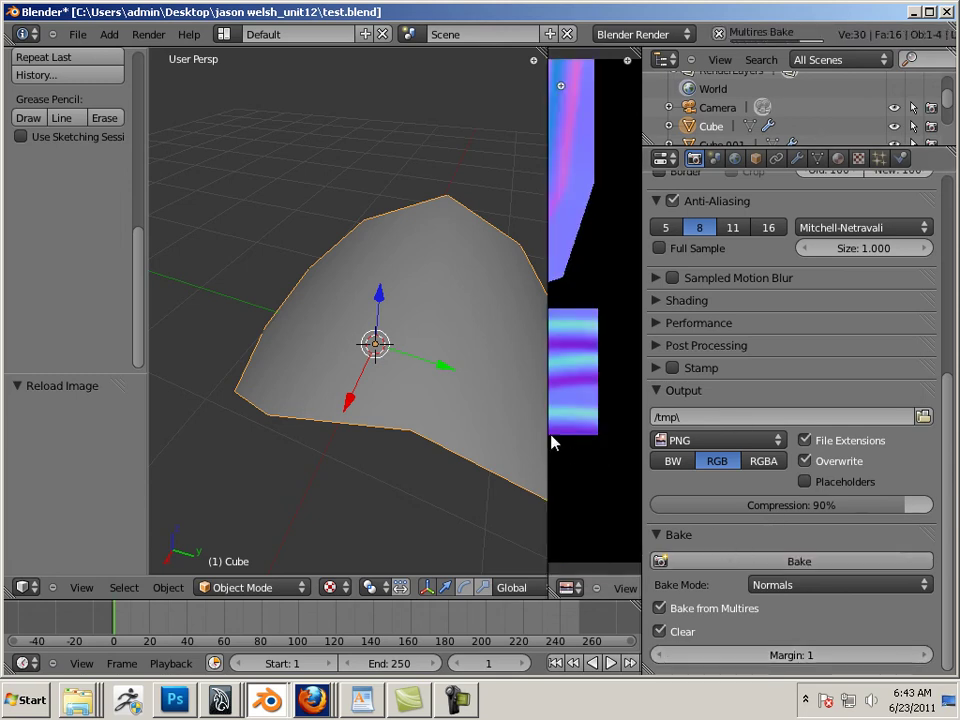
# Step: Save the rebaked normal_seams image and select the low-poly Cube.001
pyautogui.moveTo(548, 422); pyautogui.dragTo(318, 430)
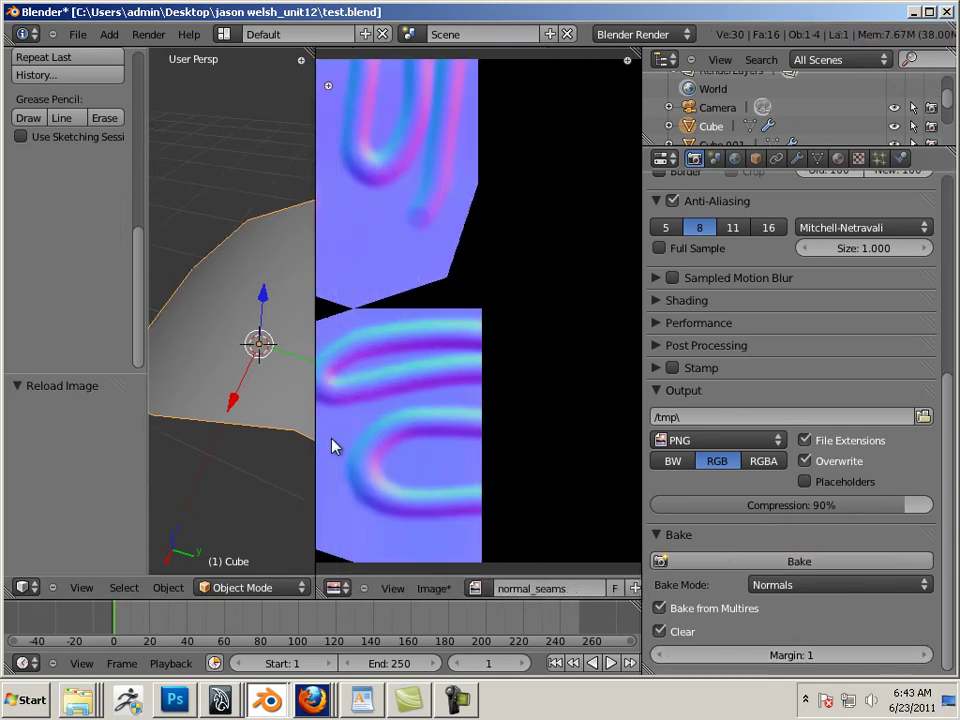
pyautogui.click(433, 588)
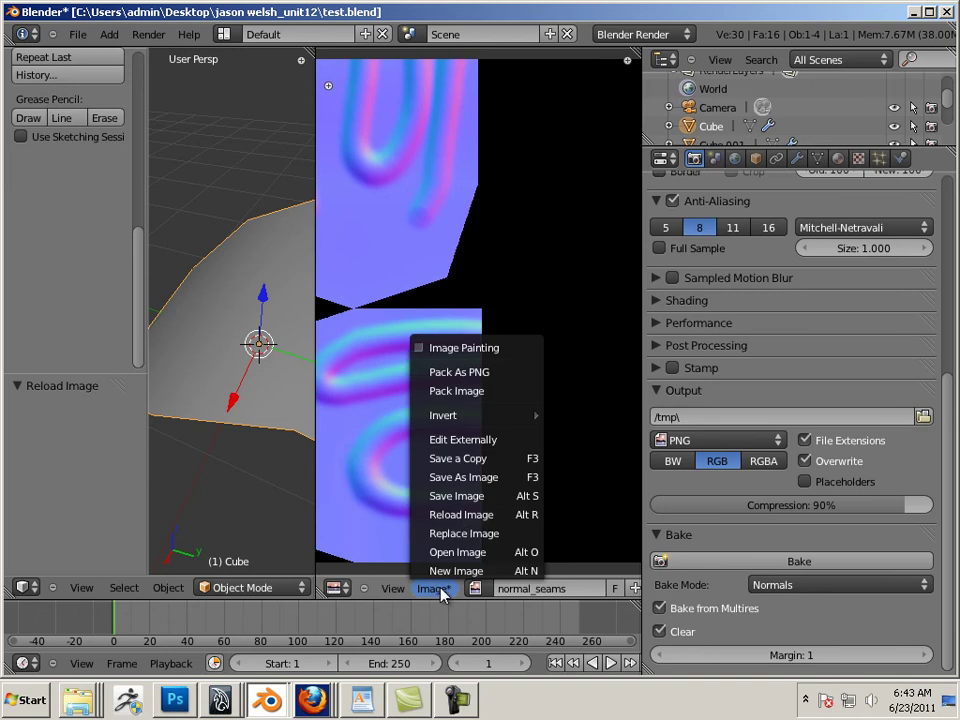
pyautogui.click(450, 496)
pyautogui.moveTo(314, 424); pyautogui.dragTo(583, 420)
pyautogui.moveTo(471, 418); pyautogui.dragTo(339, 388, button='middle')
pyautogui.rightClick(372, 437)
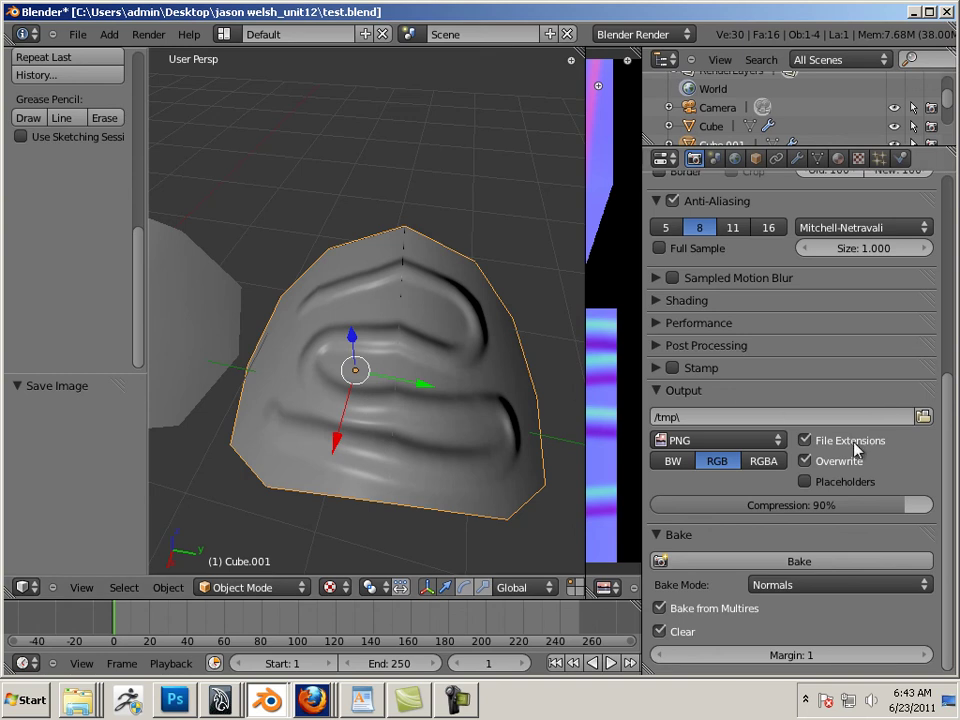
# Step: Reload the normal_seams.tga texture so Cube.001 picks up the new margin-1 bake
pyautogui.click(858, 158)
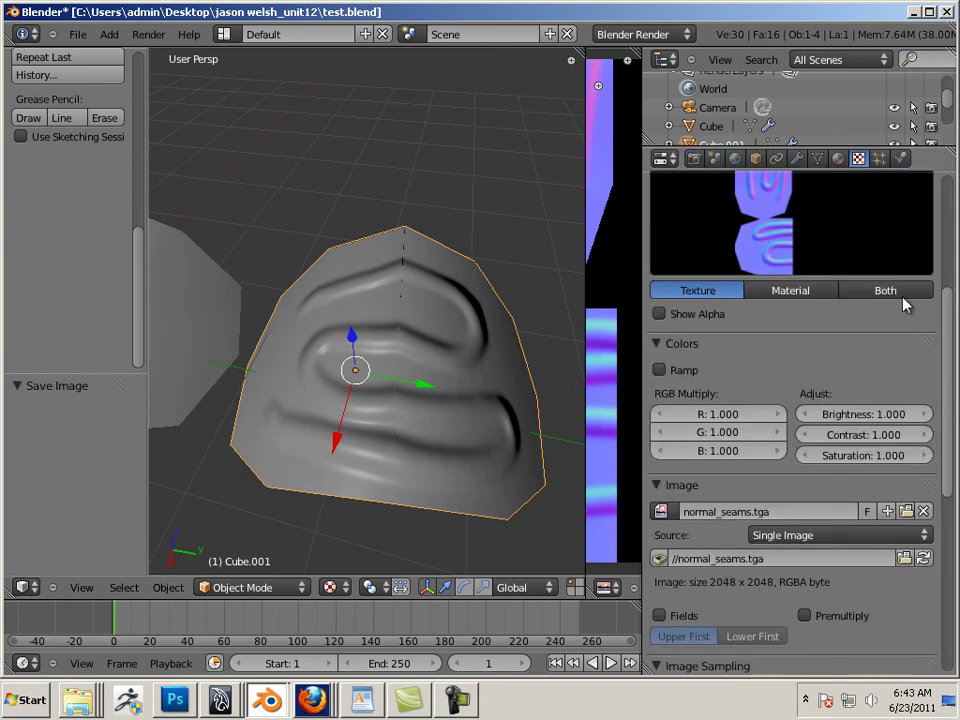
pyautogui.click(926, 560)
pyautogui.moveTo(450, 197); pyautogui.dragTo(429, 189, button='middle')
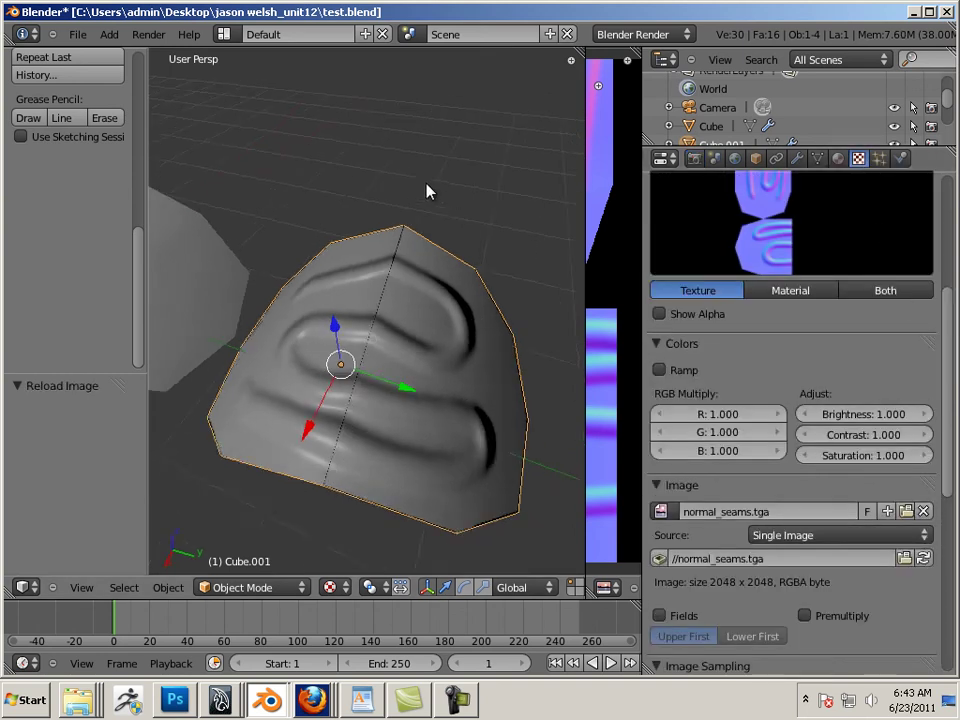
pyautogui.scroll(3, 450, 205)
pyautogui.scroll(-3, 440, 204)
# Step: Deselect everything, orbit around both objects and widen the image editor to inspect the bake
pyautogui.press('a')
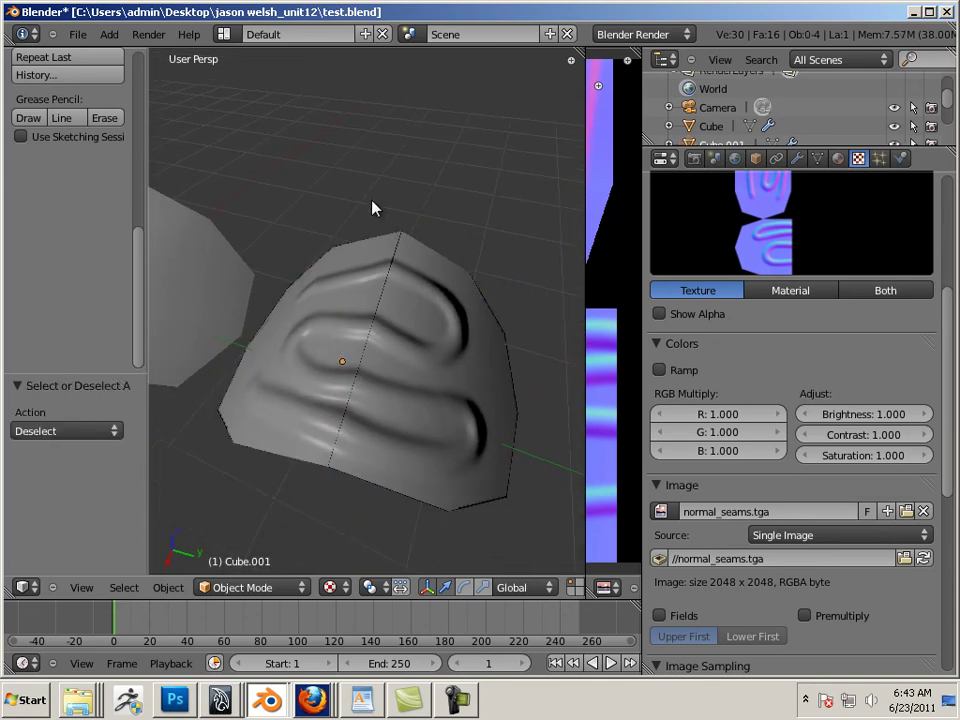
pyautogui.moveTo(373, 208)
pyautogui.mouseDown(button='middle')
pyautogui.moveTo(398, 181)
pyautogui.moveTo(392, 216)
pyautogui.moveTo(358, 227)
pyautogui.moveTo(366, 216)
pyautogui.moveTo(379, 223)
pyautogui.mouseUp(button='middle')
pyautogui.scroll(3, 400, 235)
pyautogui.scroll(-5, 384, 240)
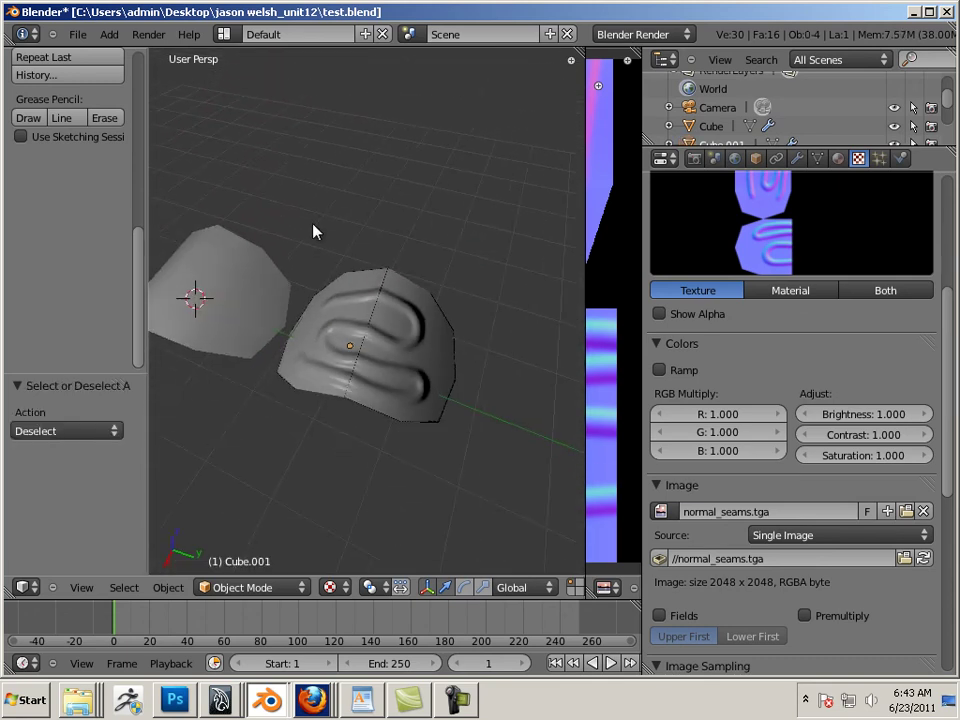
pyautogui.moveTo(311, 227); pyautogui.dragTo(368, 243, button='middle')
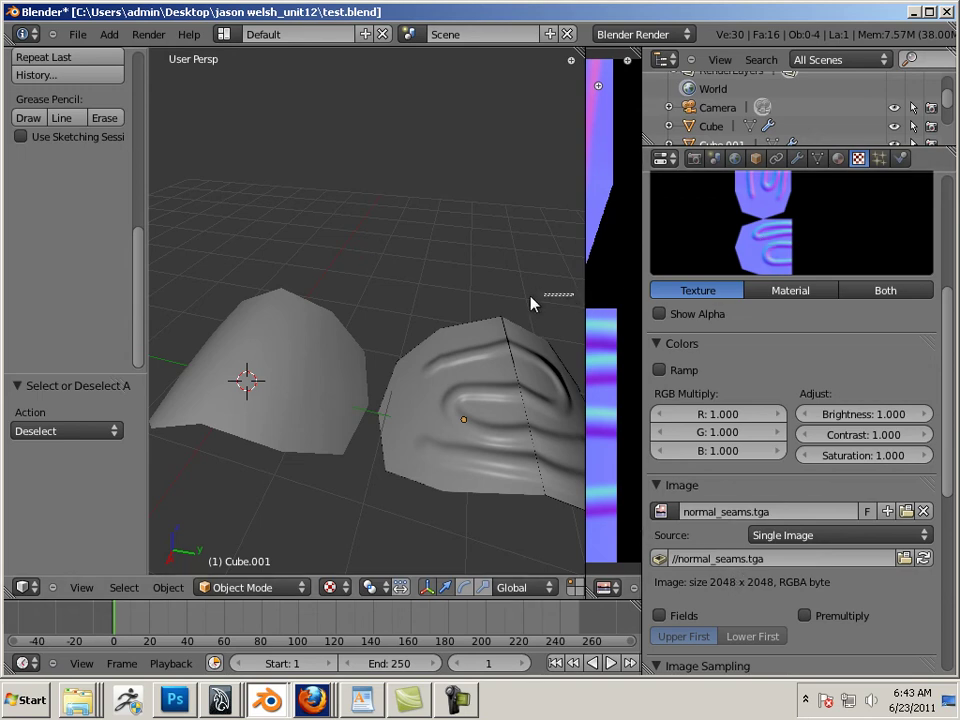
pyautogui.moveTo(585, 287); pyautogui.dragTo(578, 345)
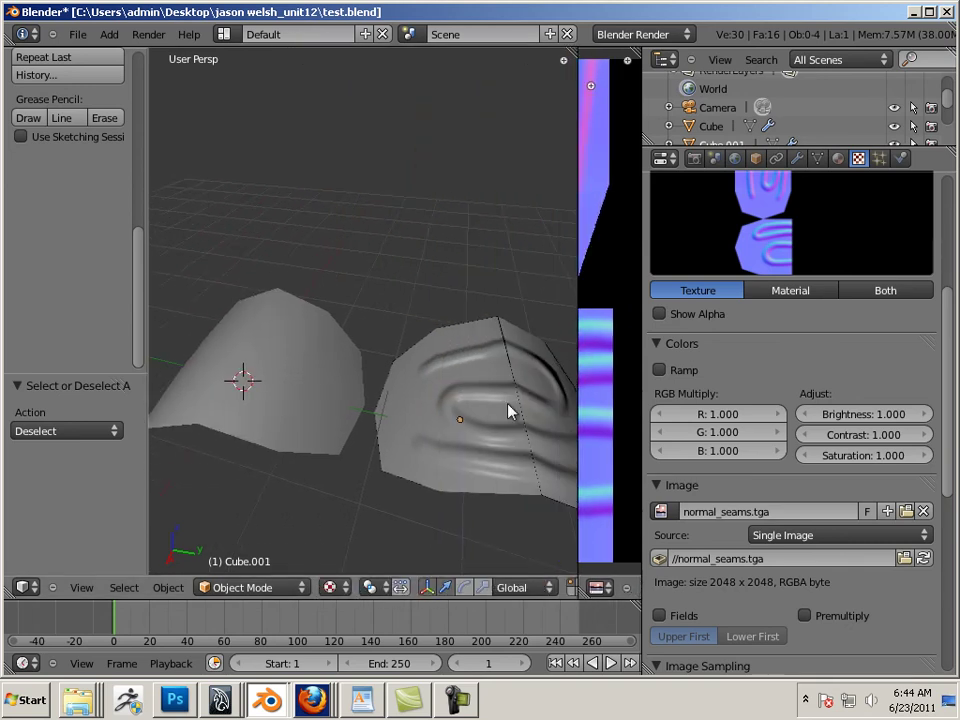
pyautogui.moveTo(483, 420); pyautogui.dragTo(420, 420, button='middle')
# Step: Select Cube.001 and set the Bake Mode to Ambient Occlusion in the render settings
pyautogui.rightClick(425, 418)
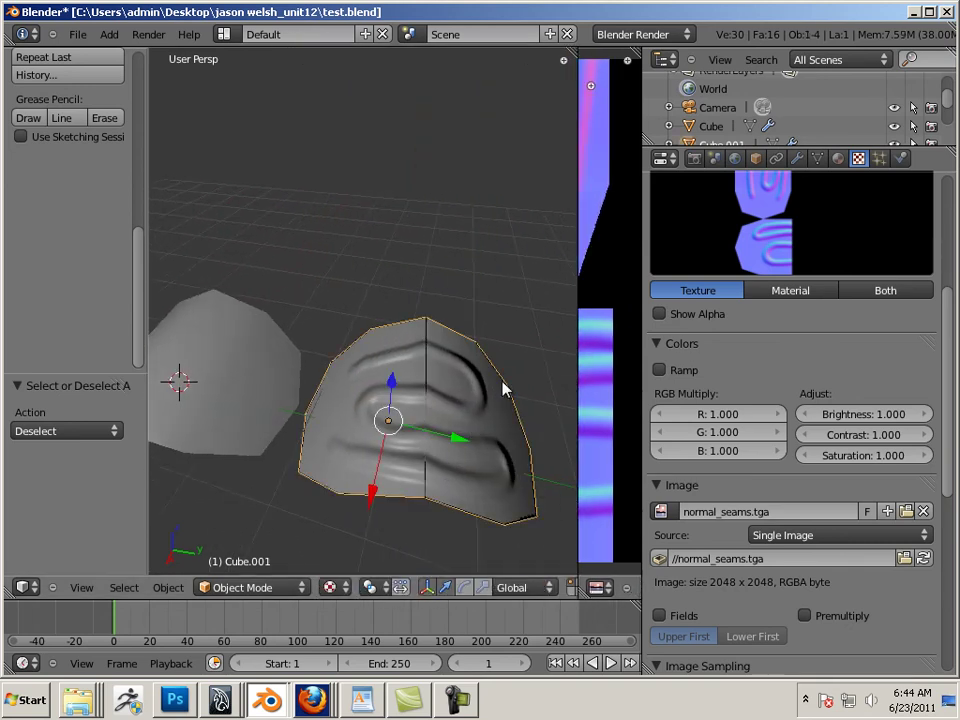
pyautogui.click(693, 158)
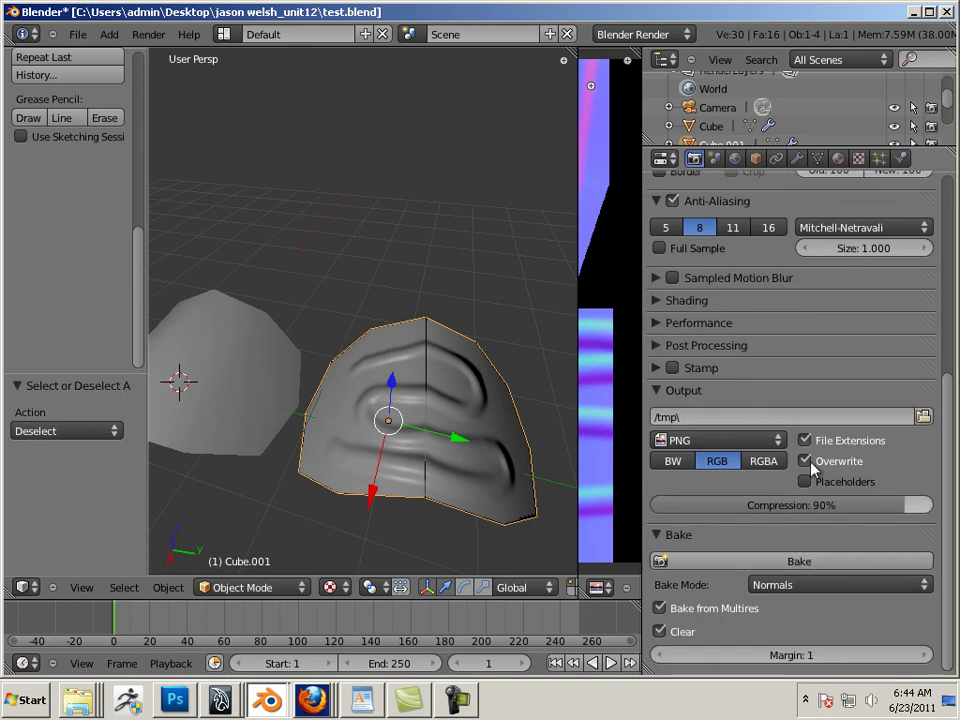
pyautogui.click(868, 584)
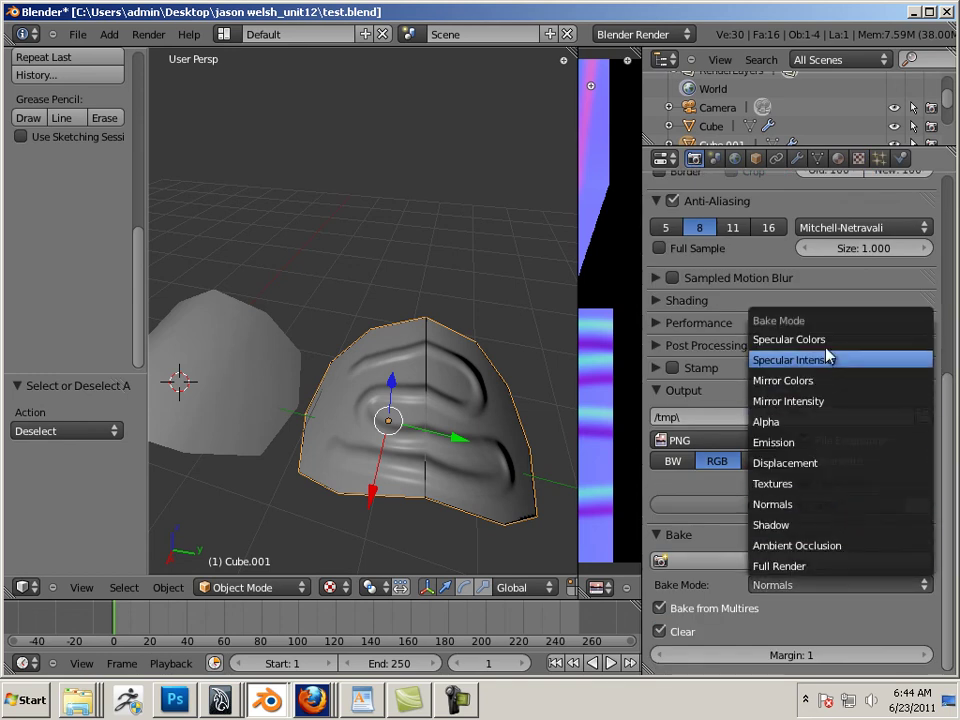
pyautogui.click(818, 546)
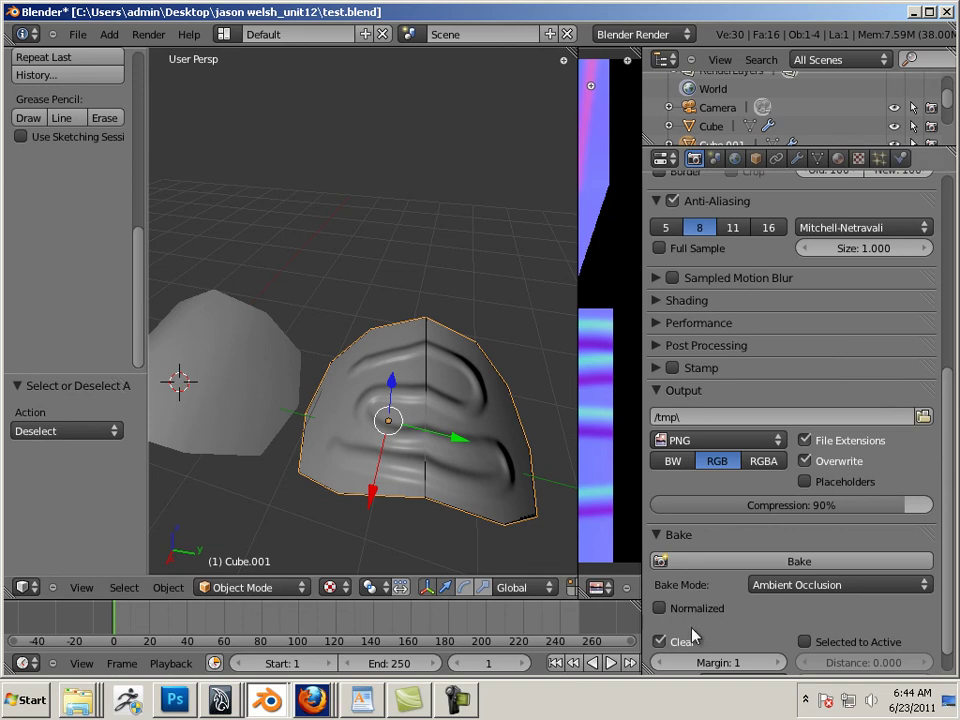
# Step: Browse to the jason welsh_unit12 folder and pick helmet.blend to open
pyautogui.moveTo(426, 338); pyautogui.dragTo(432, 290, button='middle')
pyautogui.click(77, 34)
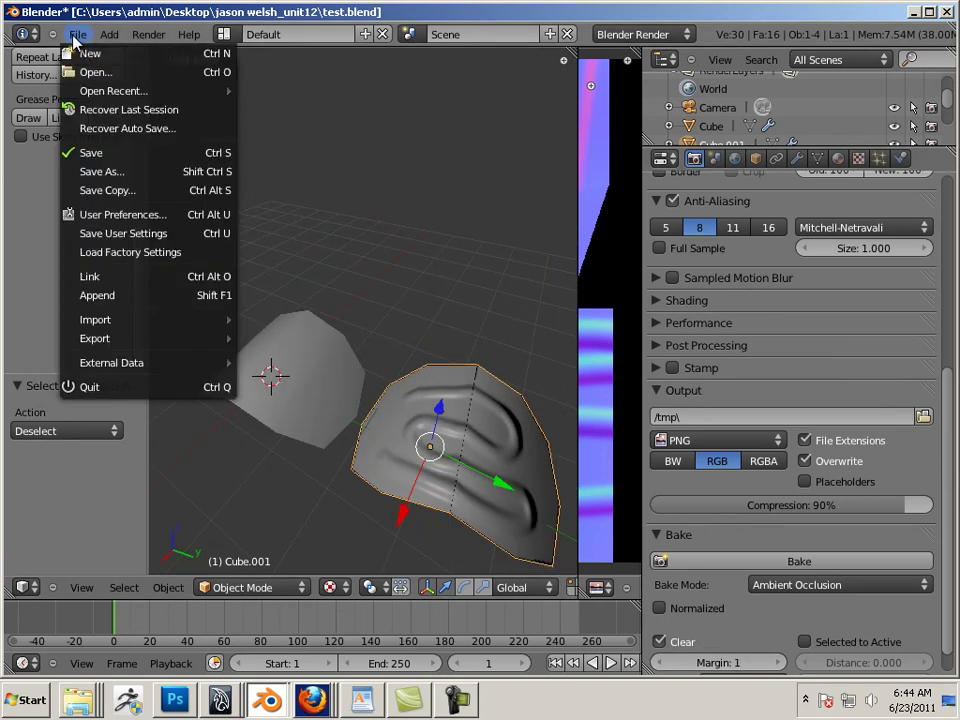
pyautogui.click(82, 72)
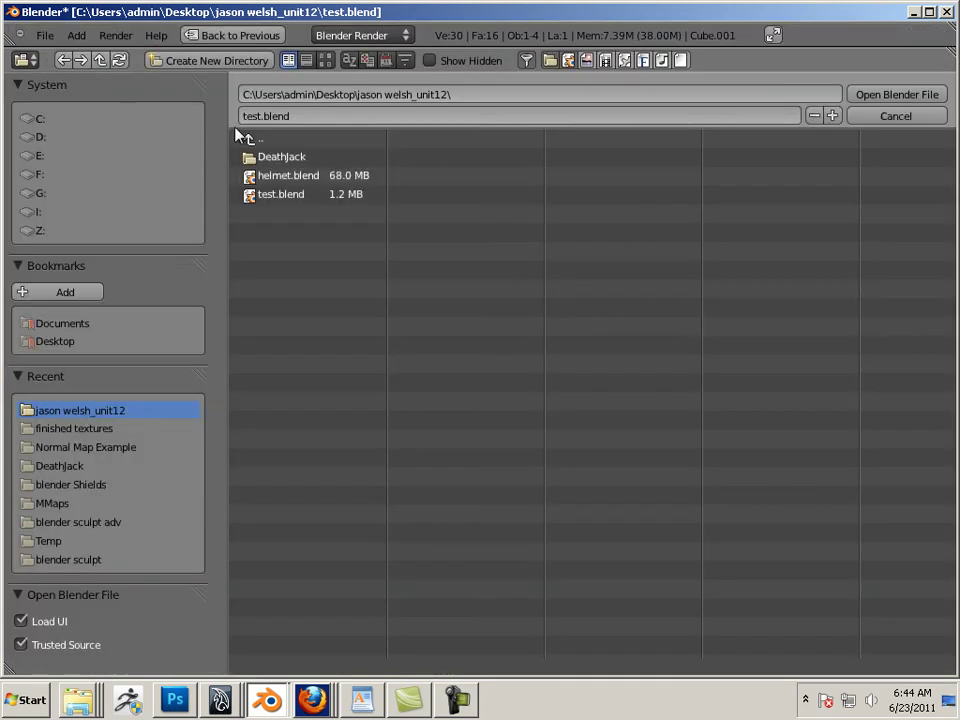
pyautogui.doubleClick(269, 177)
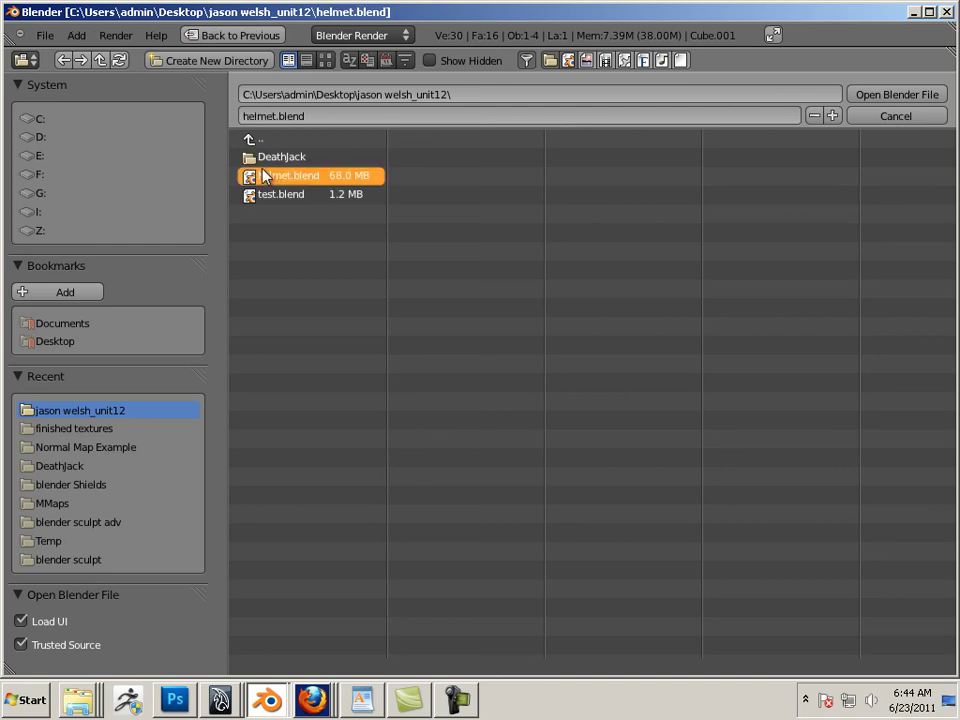
# Step: Load helmet.blend, widen the image editor slightly and expand headhigh in the Outliner
pyautogui.click(888, 96)
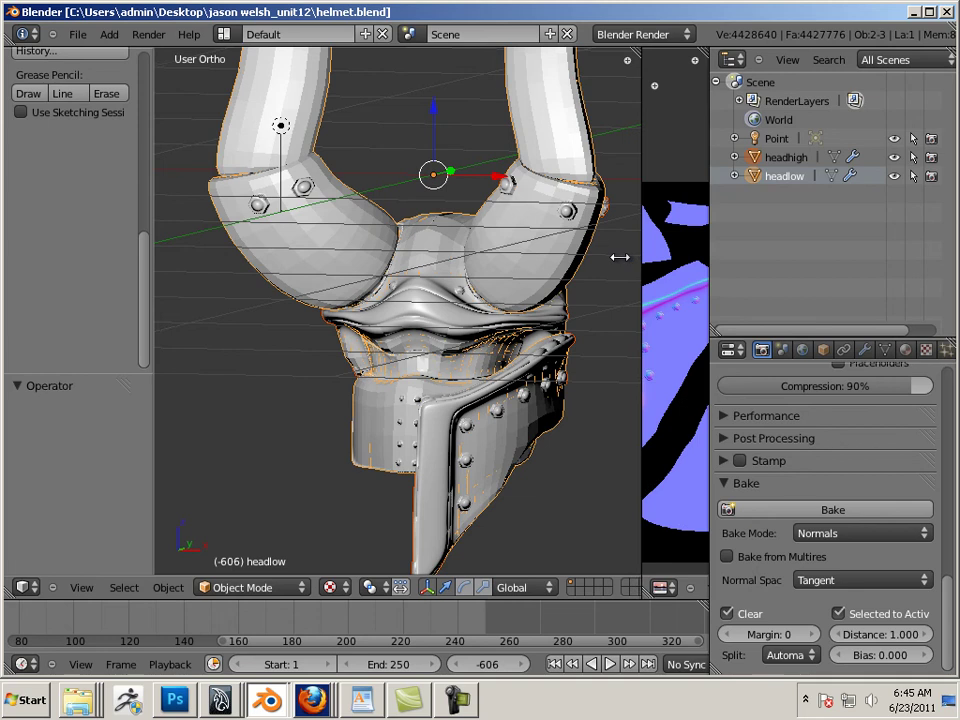
pyautogui.moveTo(609, 257); pyautogui.dragTo(601, 259)
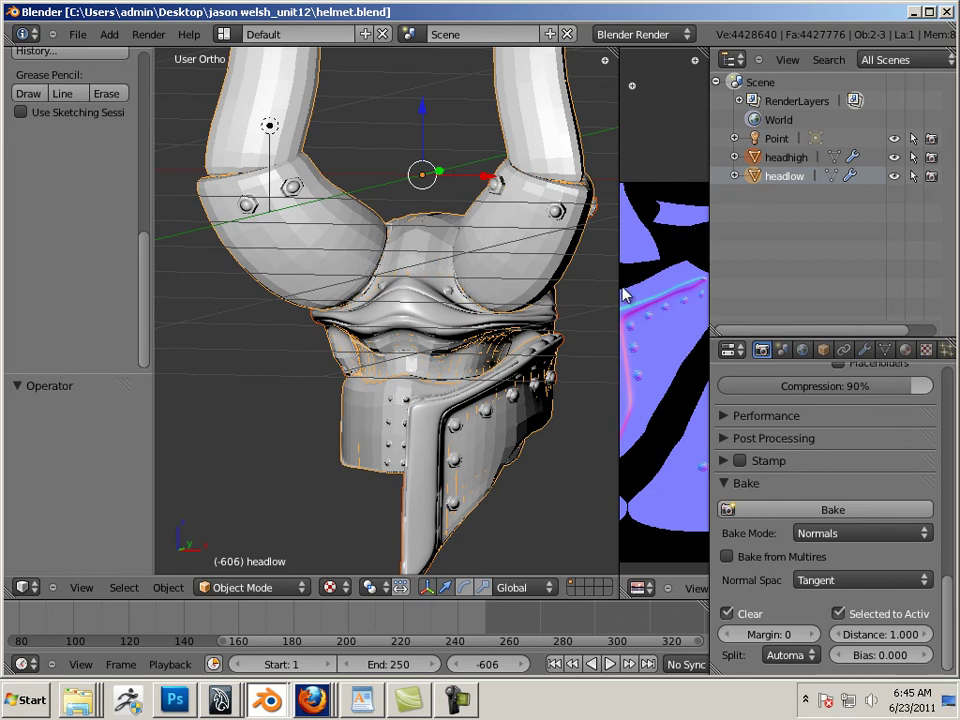
pyautogui.moveTo(609, 286)
pyautogui.mouseDown()
pyautogui.moveTo(617, 294)
pyautogui.moveTo(604, 300)
pyautogui.mouseUp()
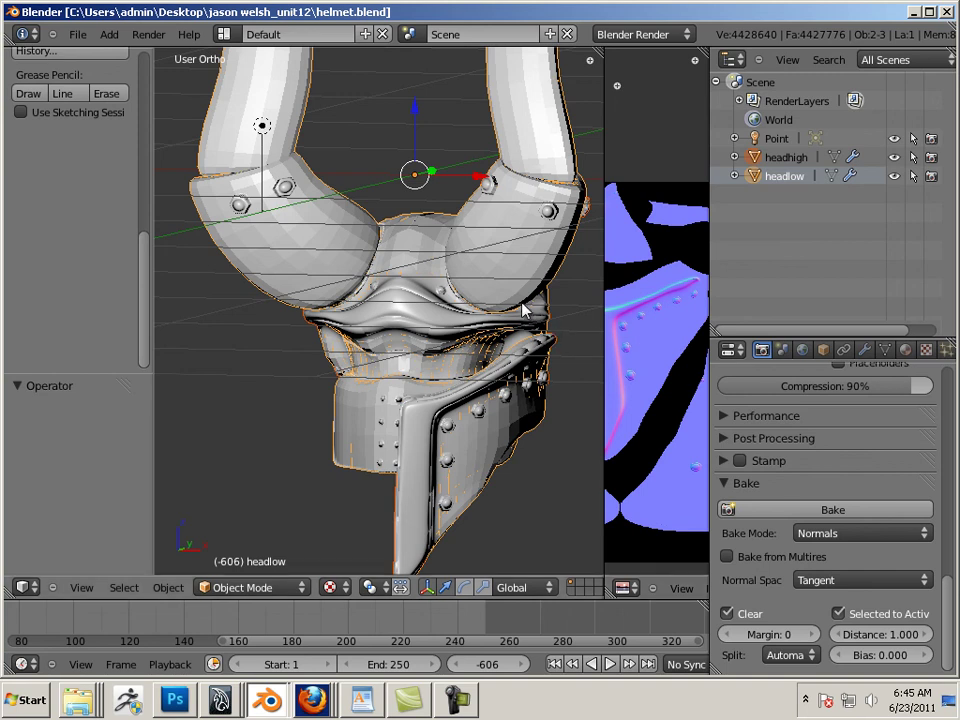
pyautogui.click(735, 158)
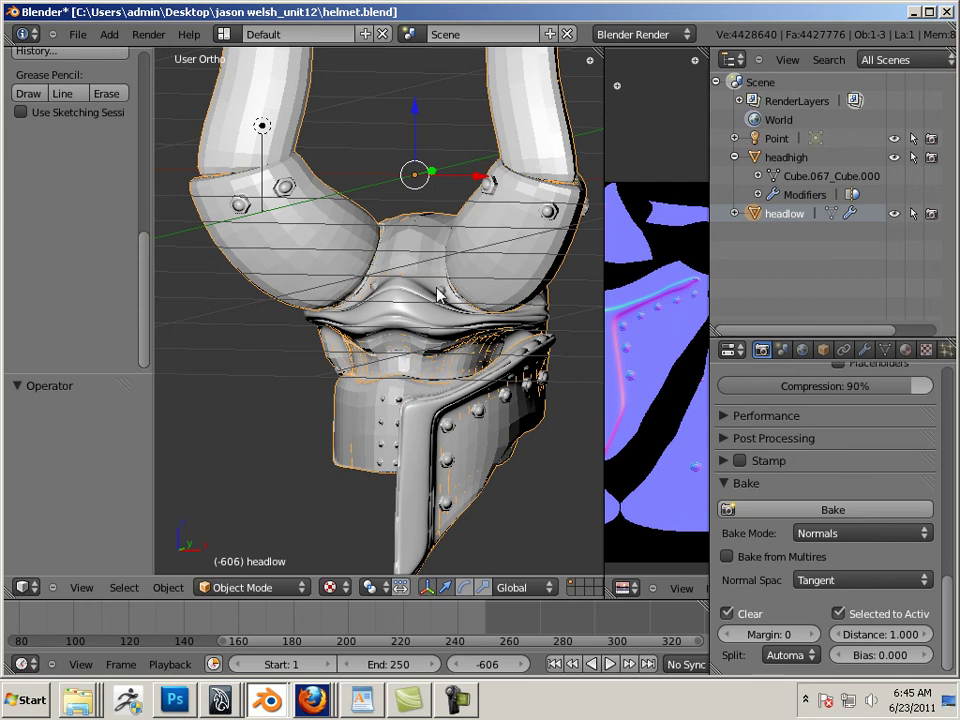
# Step: Put headlow into Edit Mode, select all and Unwrap the low-poly helmet
pyautogui.click(293, 588)
pyautogui.click(285, 549)
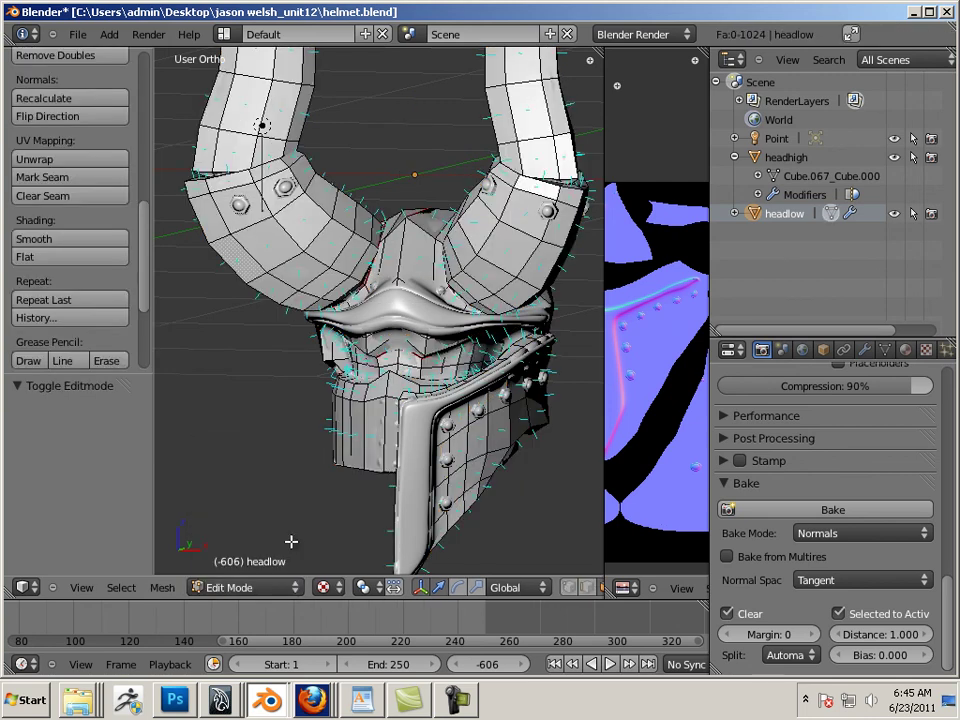
pyautogui.press('a')
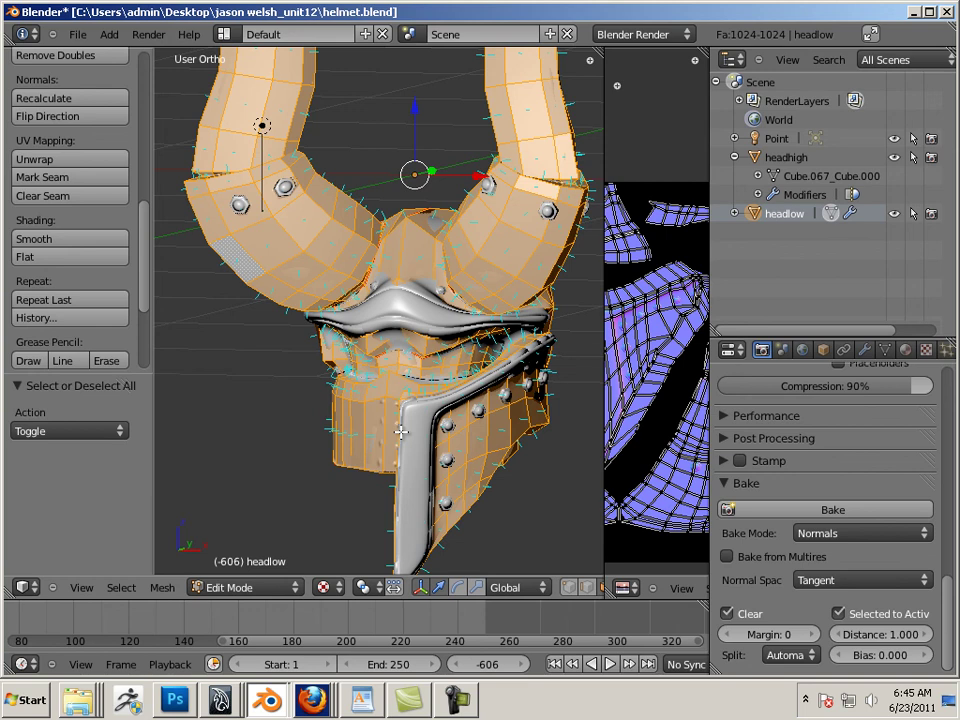
pyautogui.press('u')
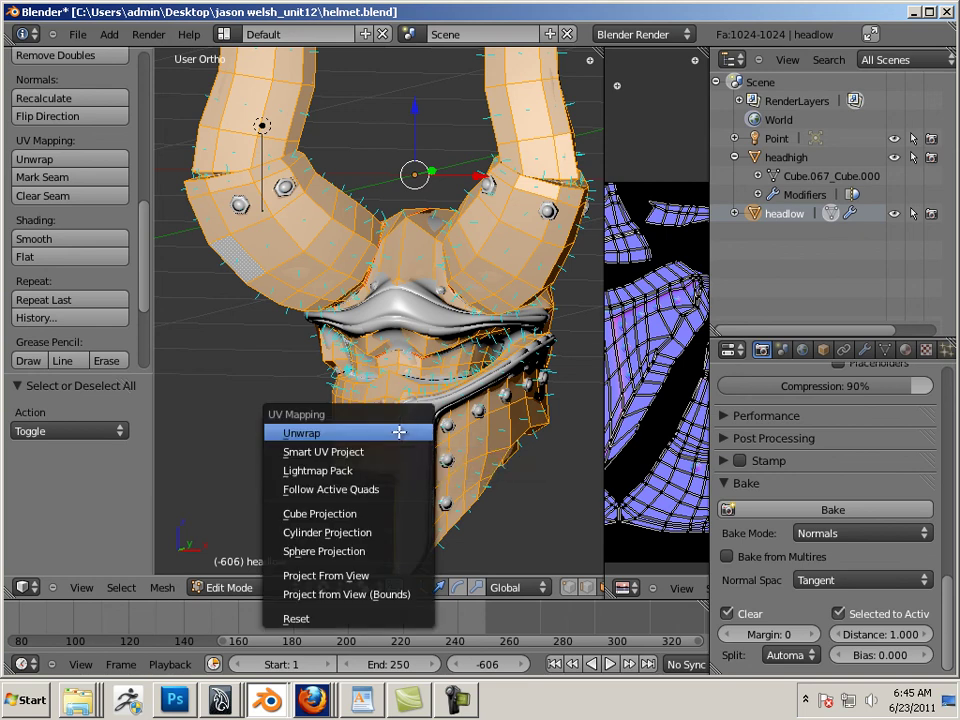
pyautogui.click(399, 432)
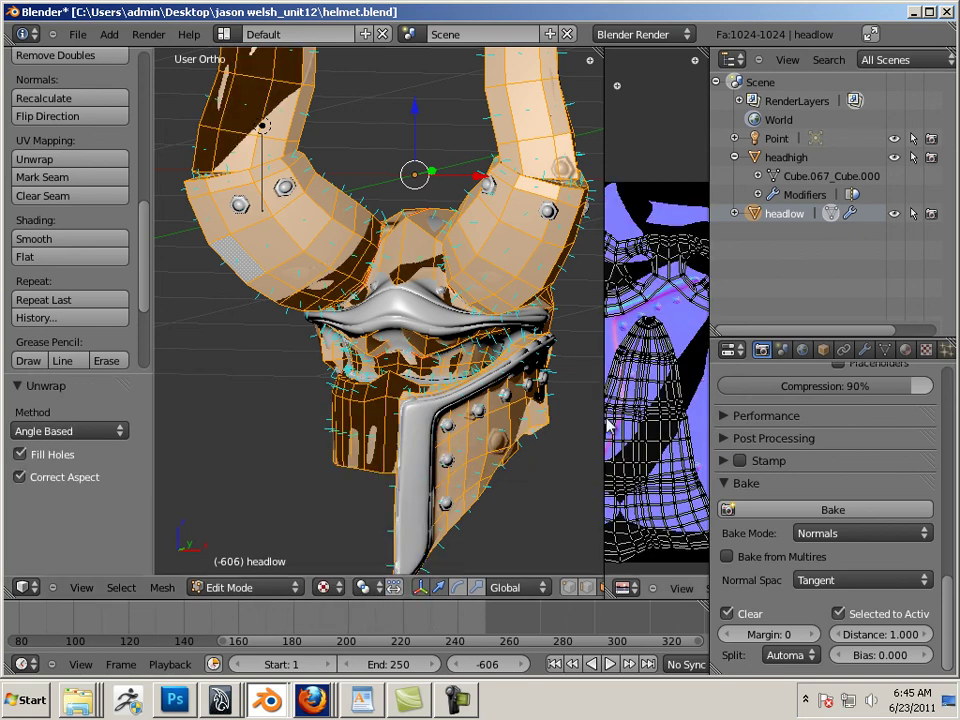
# Step: Widen the UV editor to inspect the new UV layout over the normal map
pyautogui.moveTo(598, 417); pyautogui.dragTo(487, 413)
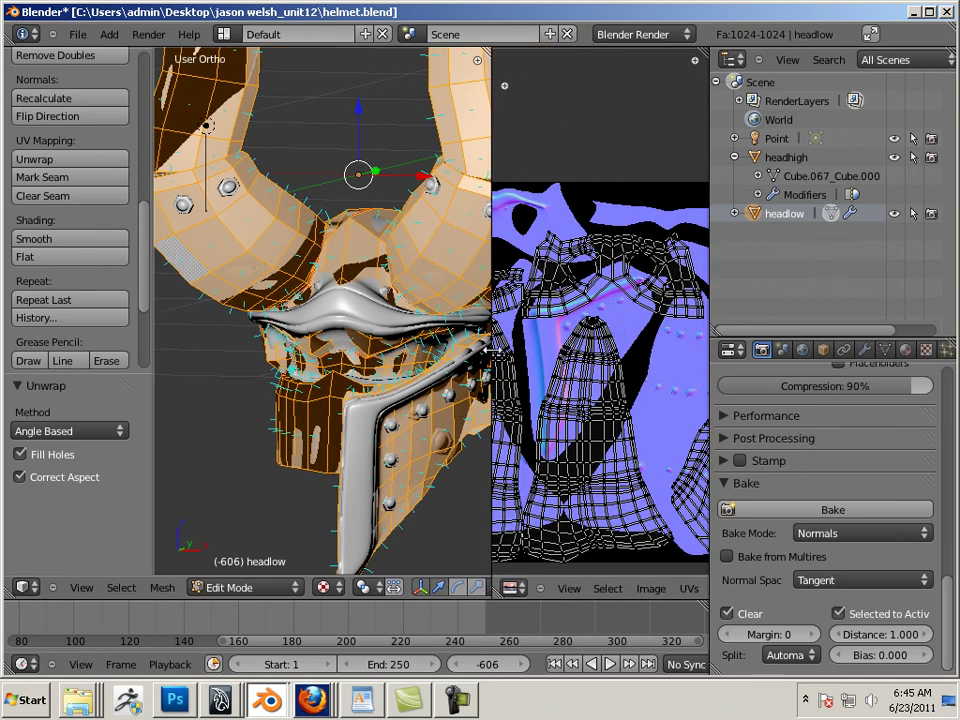
pyautogui.moveTo(493, 359); pyautogui.dragTo(376, 340)
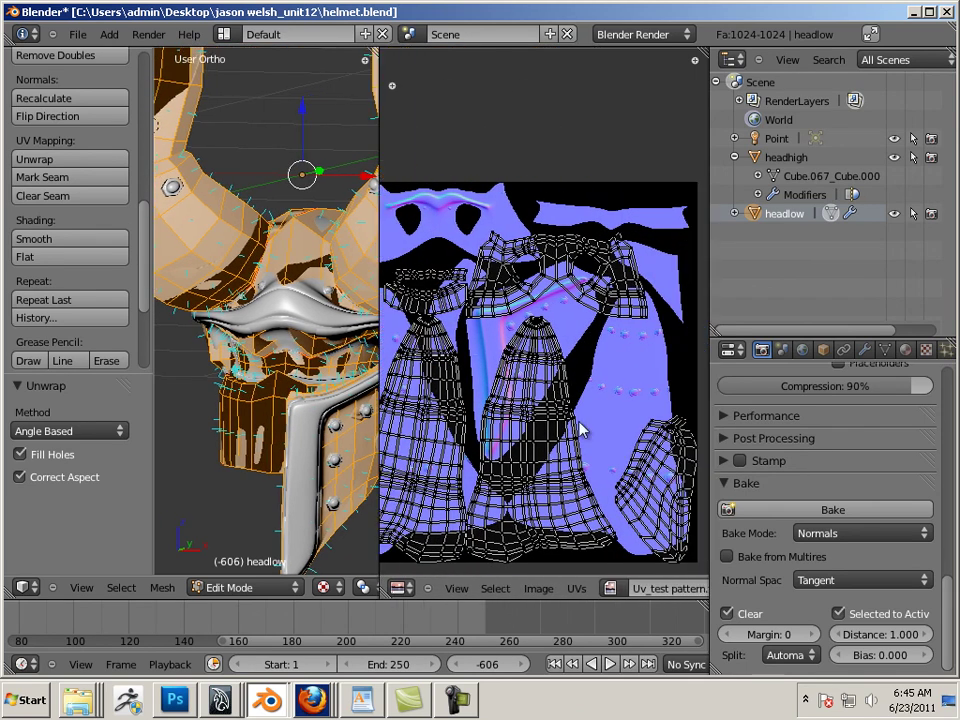
pyautogui.press('Escape')
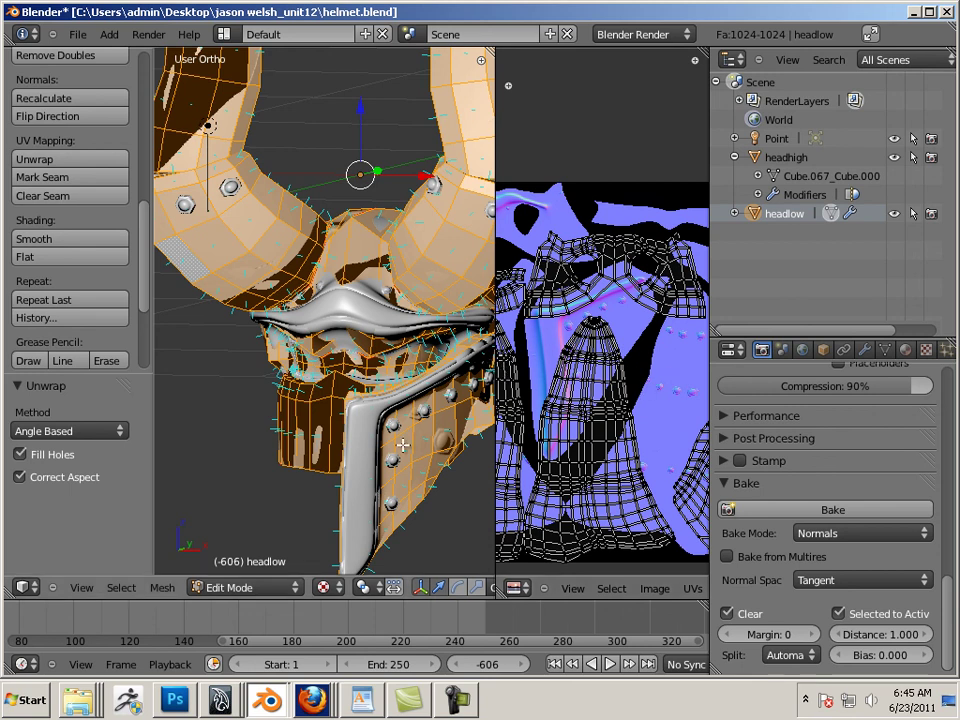
# Step: Return headlow to Object Mode and raise the bake margin from 0 to 1
pyautogui.click(234, 588)
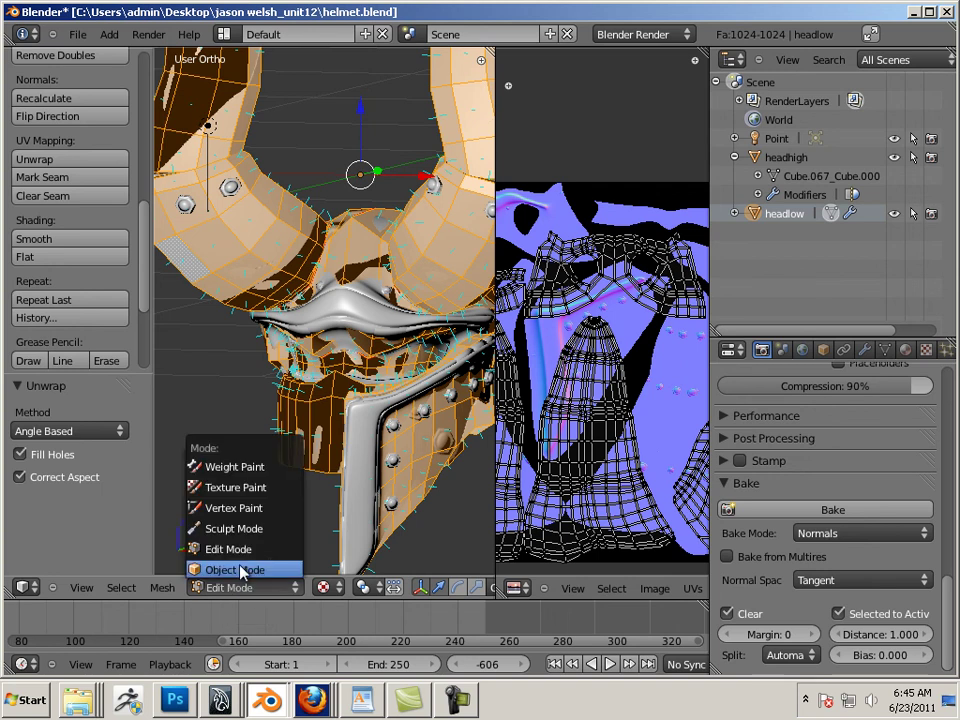
pyautogui.click(236, 570)
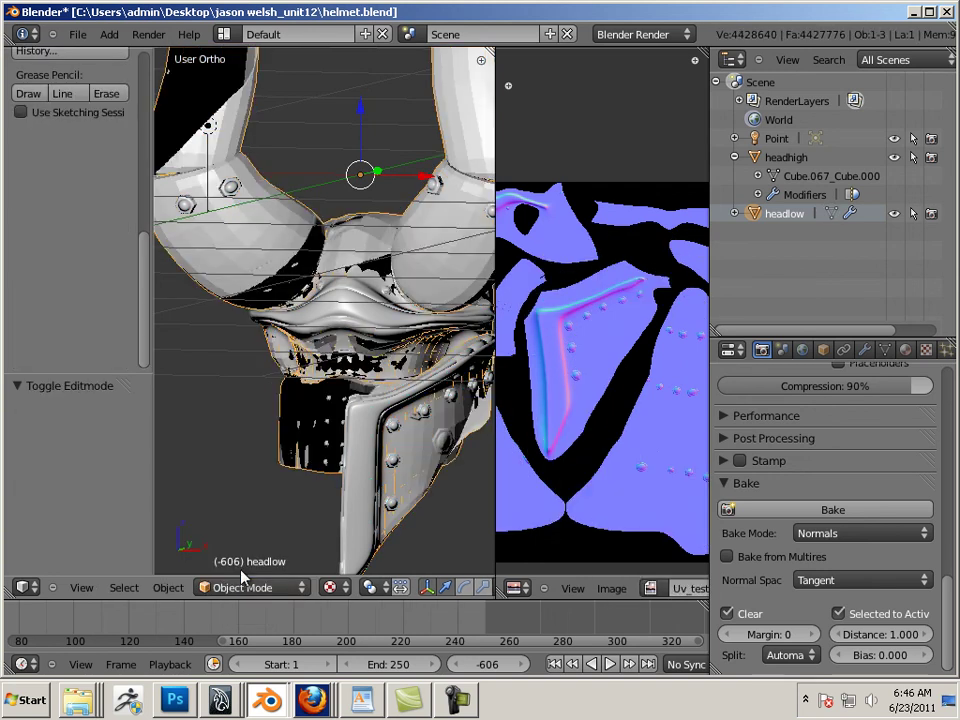
pyautogui.click(814, 640)
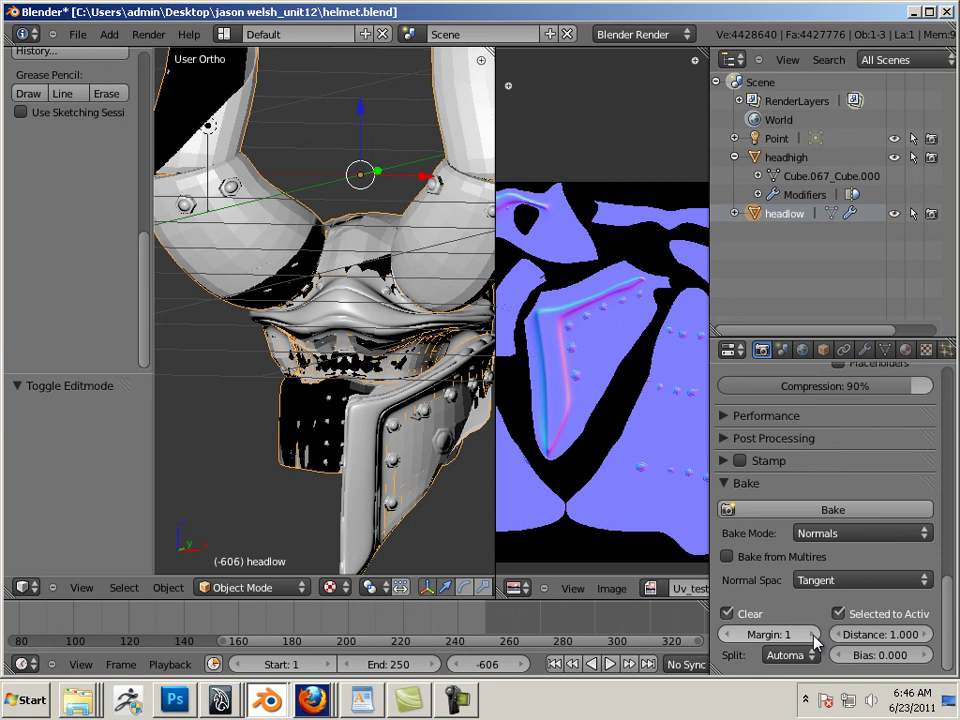
# Step: Start Save As and rename the file to helmet2.blend
pyautogui.click(77, 34)
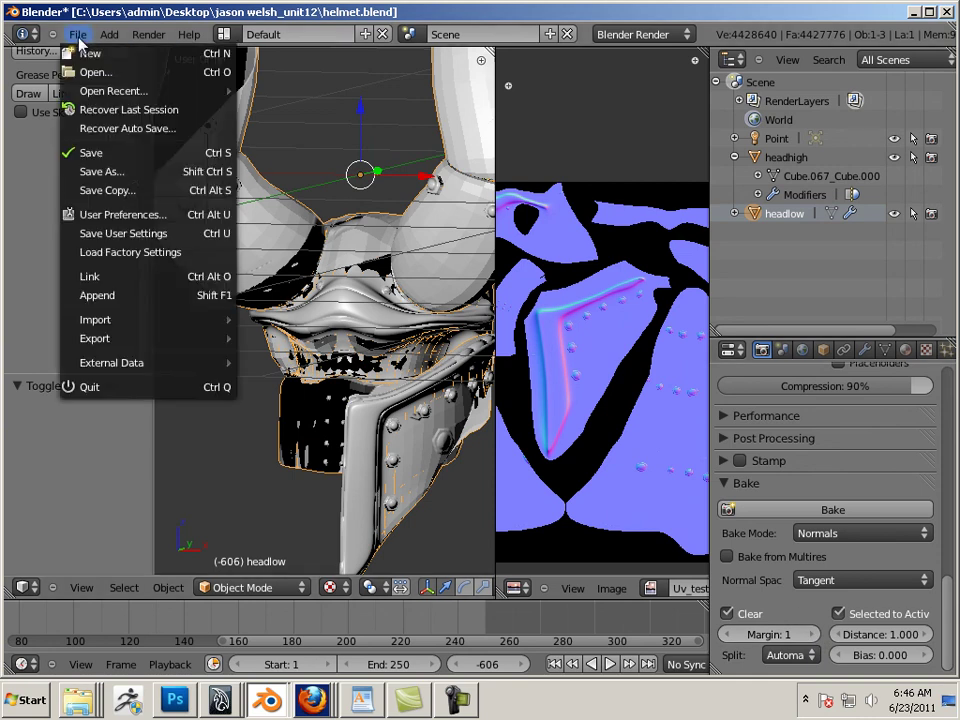
pyautogui.click(133, 174)
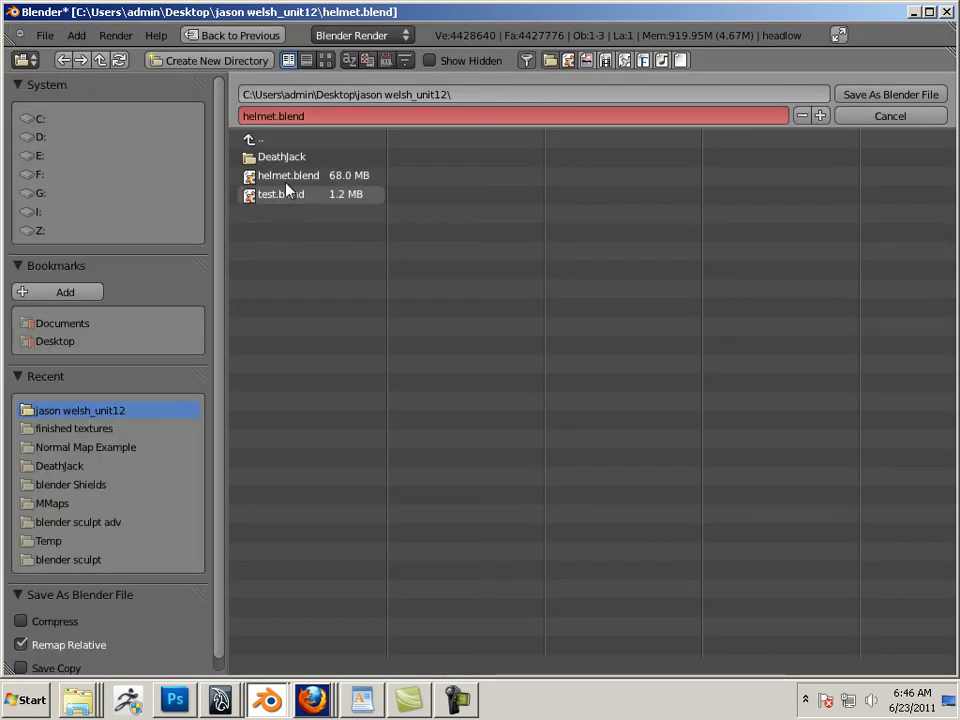
pyautogui.click(286, 177)
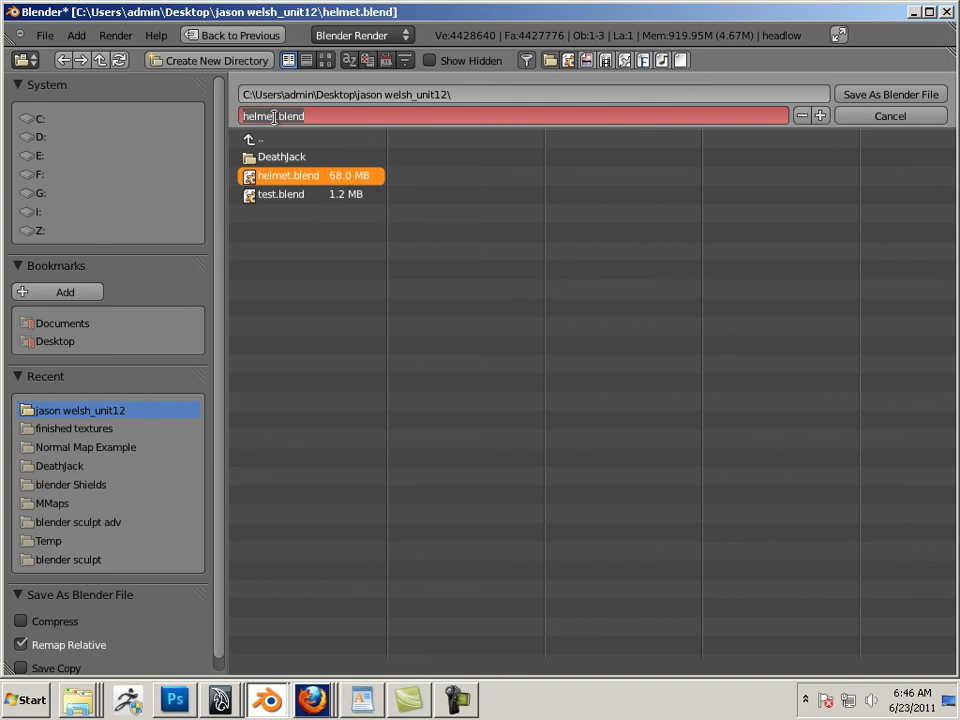
pyautogui.click(274, 117)
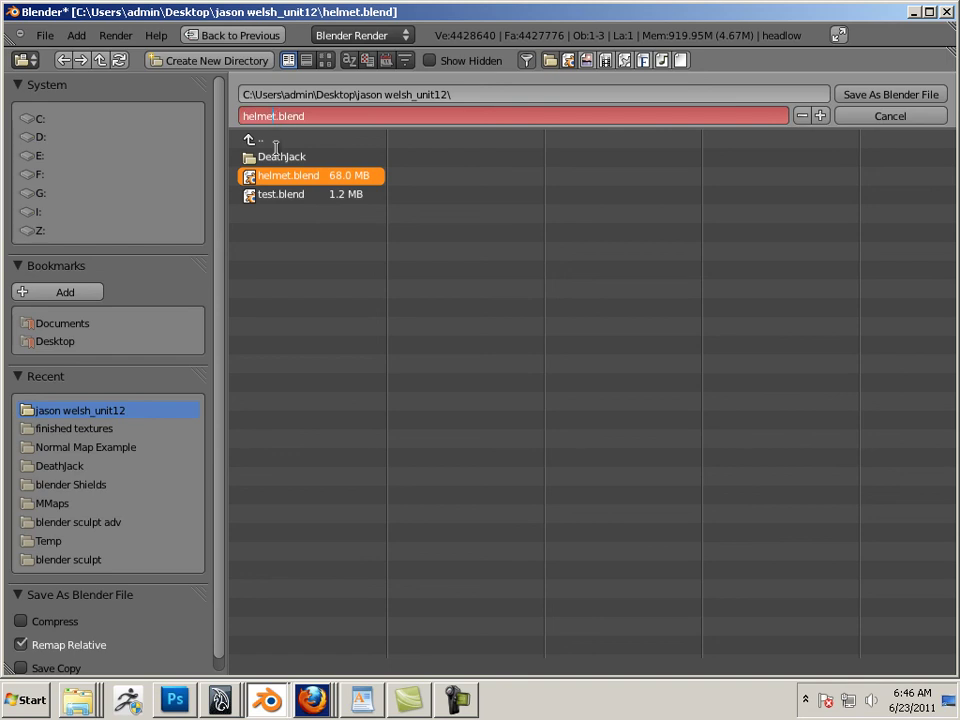
pyautogui.write('2')
pyautogui.press('Return')
# Step: Save as helmet2.blend, select headhigh then headlow, and bake the normal map onto headlow
pyautogui.click(880, 96)
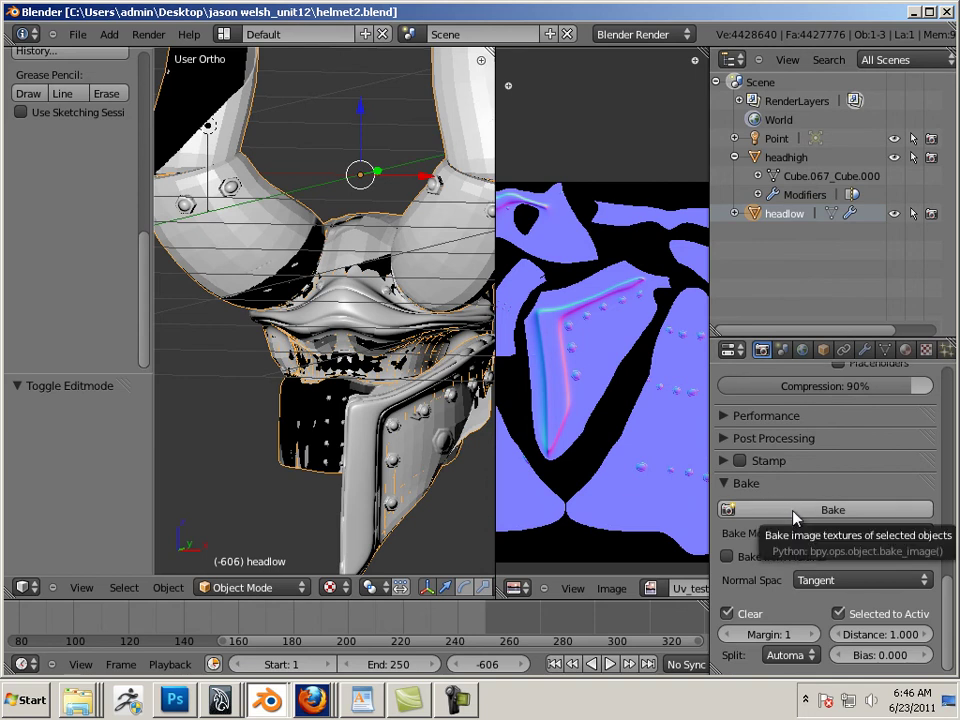
pyautogui.click(783, 158)
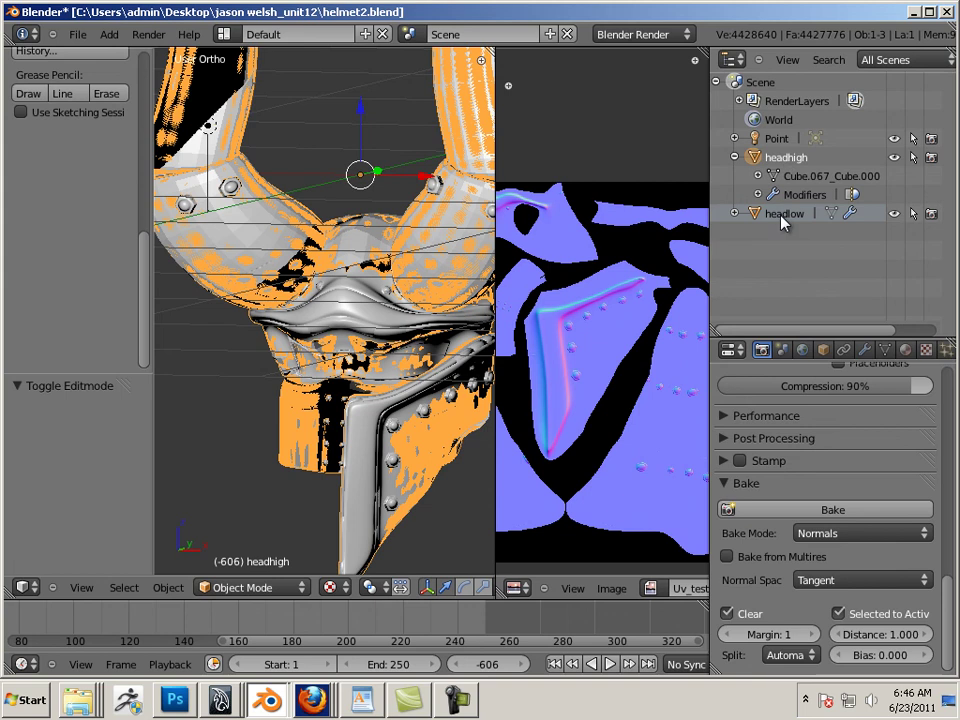
pyautogui.keyDown('ctrl'); pyautogui.click(783, 214); pyautogui.keyUp('ctrl')
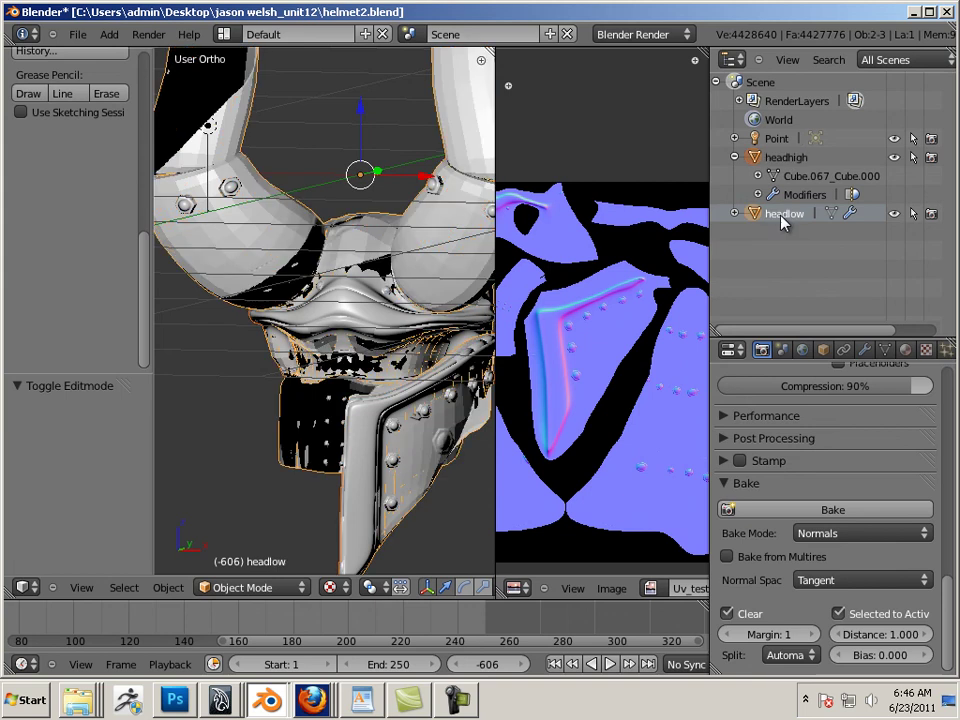
pyautogui.click(827, 511)
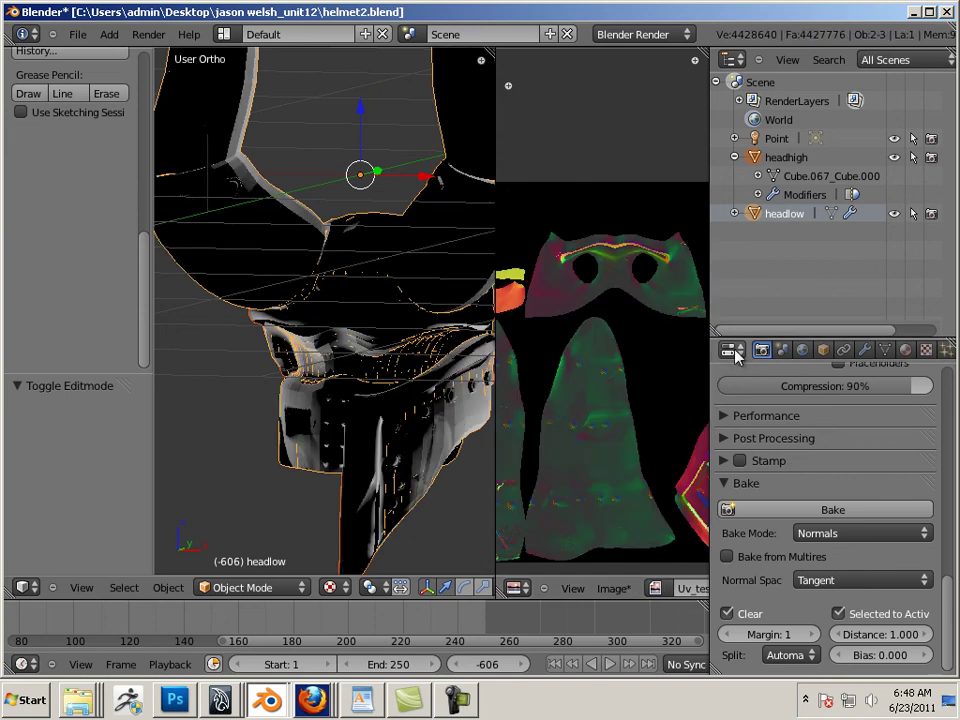
# Step: Enlarge the image editor to view the bake and reconfirm a bake margin of 1
pyautogui.moveTo(495, 333); pyautogui.dragTo(344, 342)
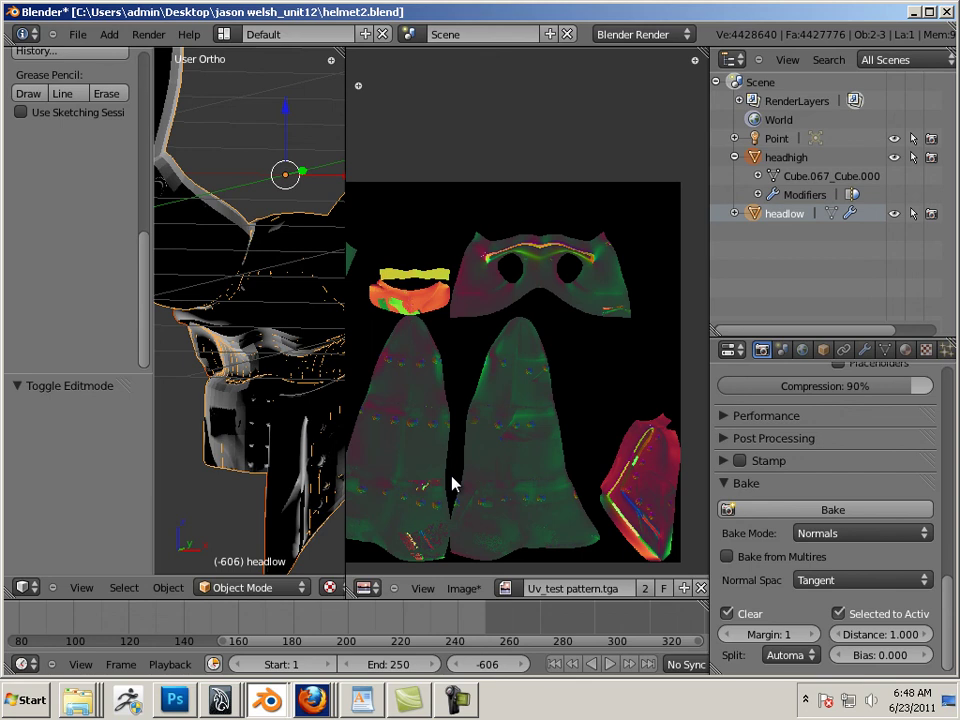
pyautogui.click(768, 636)
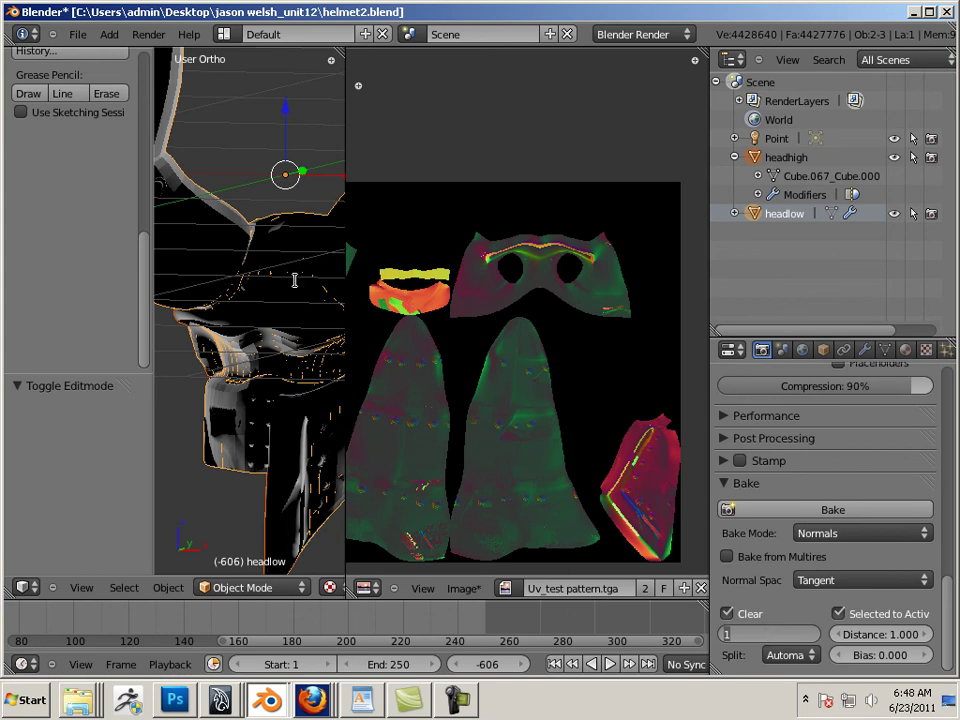
pyautogui.press('Return')
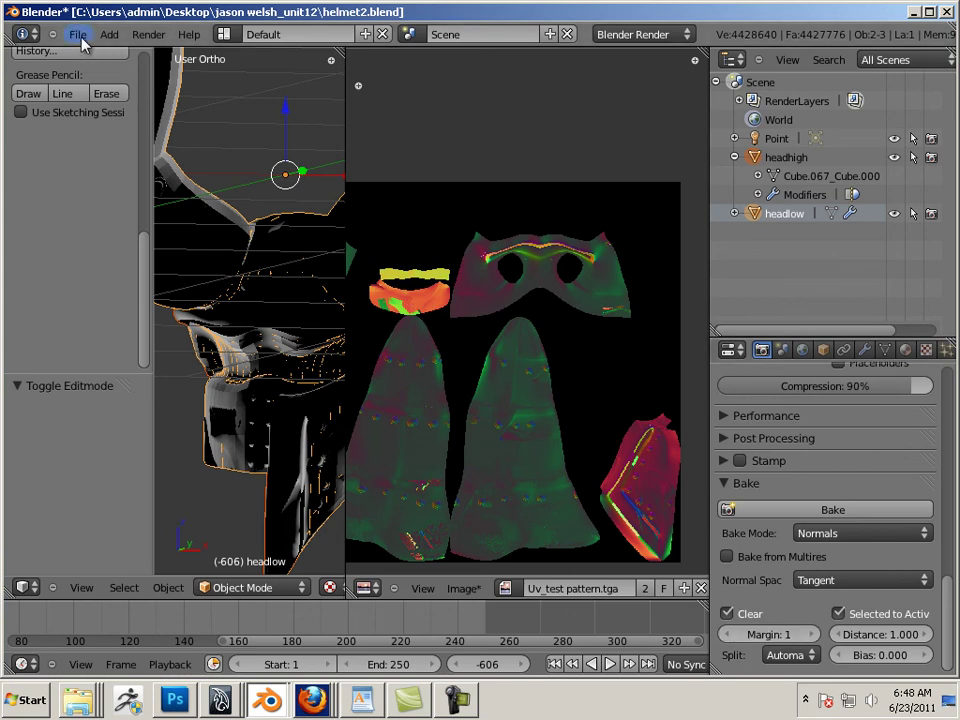
# Step: Open the original helmet.blend from the unit12 folder
pyautogui.click(79, 40)
pyautogui.click(96, 72)
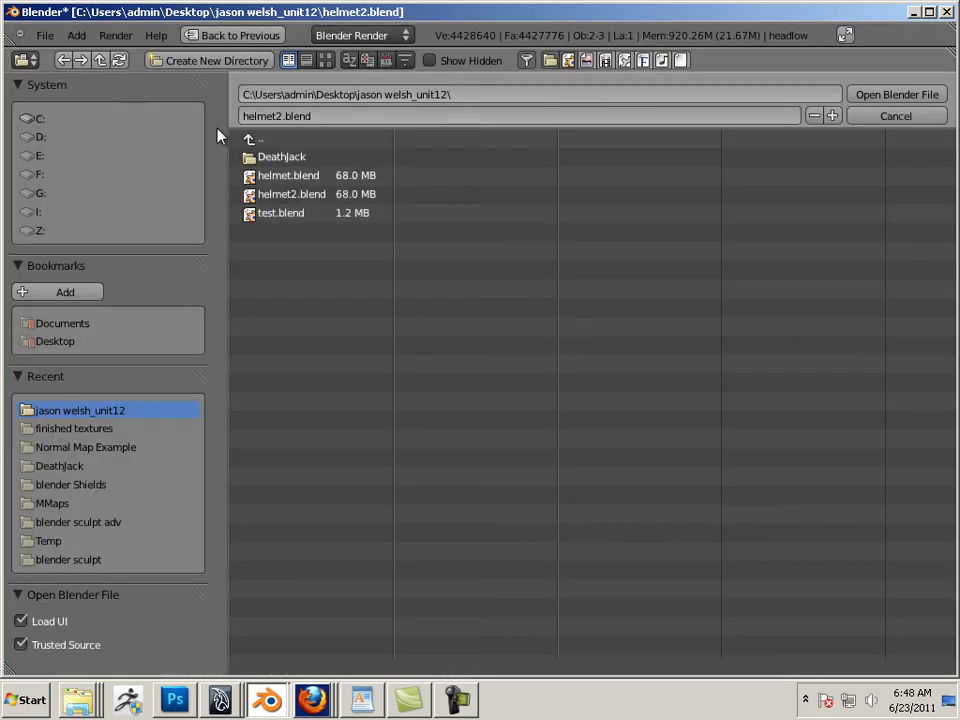
pyautogui.click(290, 175)
pyautogui.click(880, 96)
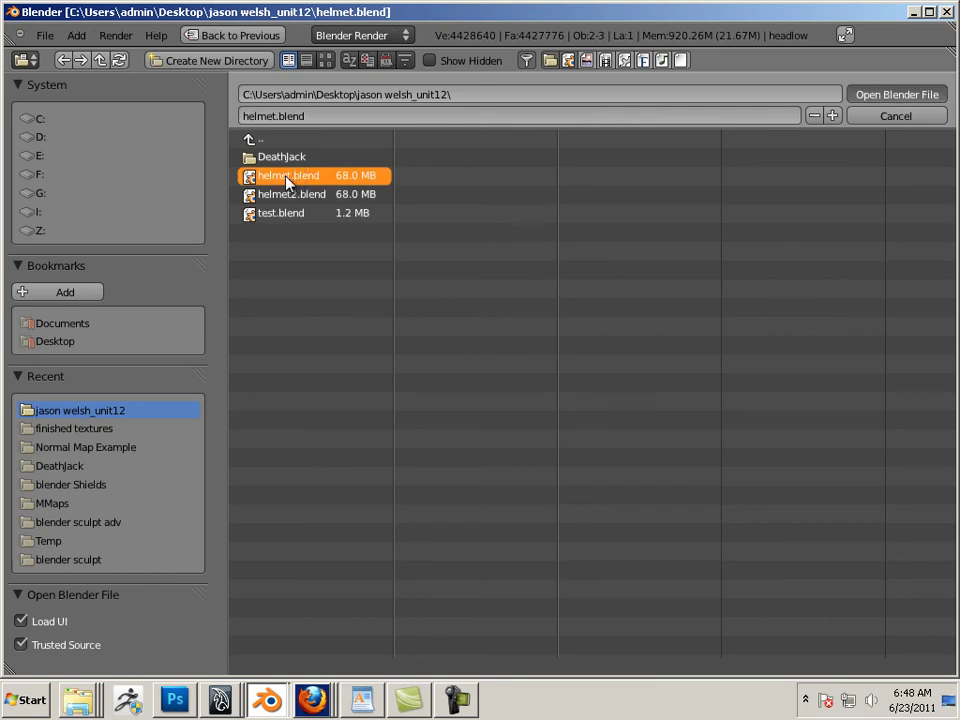
pyautogui.doubleClick(288, 179)
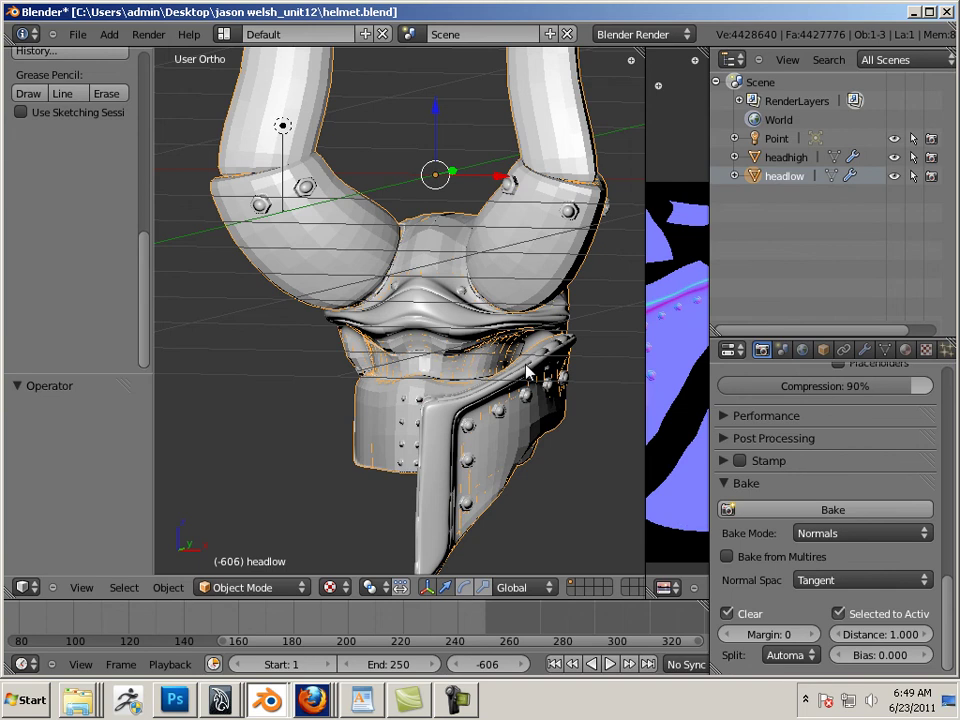
# Step: Zoom out and nudge the view to frame the whole horned helmet
pyautogui.scroll(-3, 527, 372)
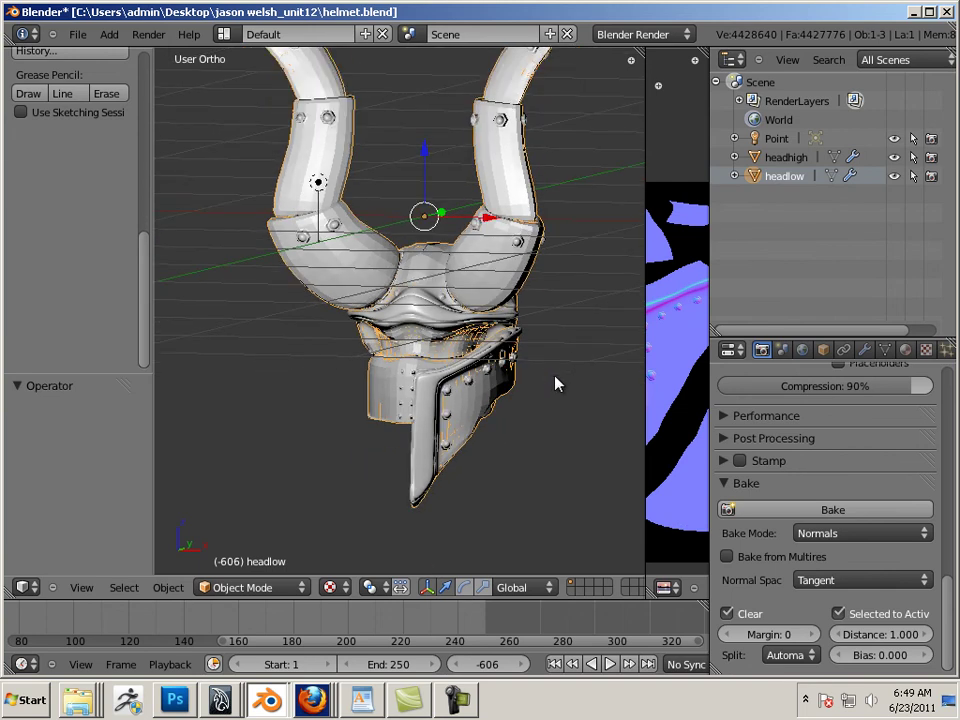
pyautogui.scroll(-3, 557, 384)
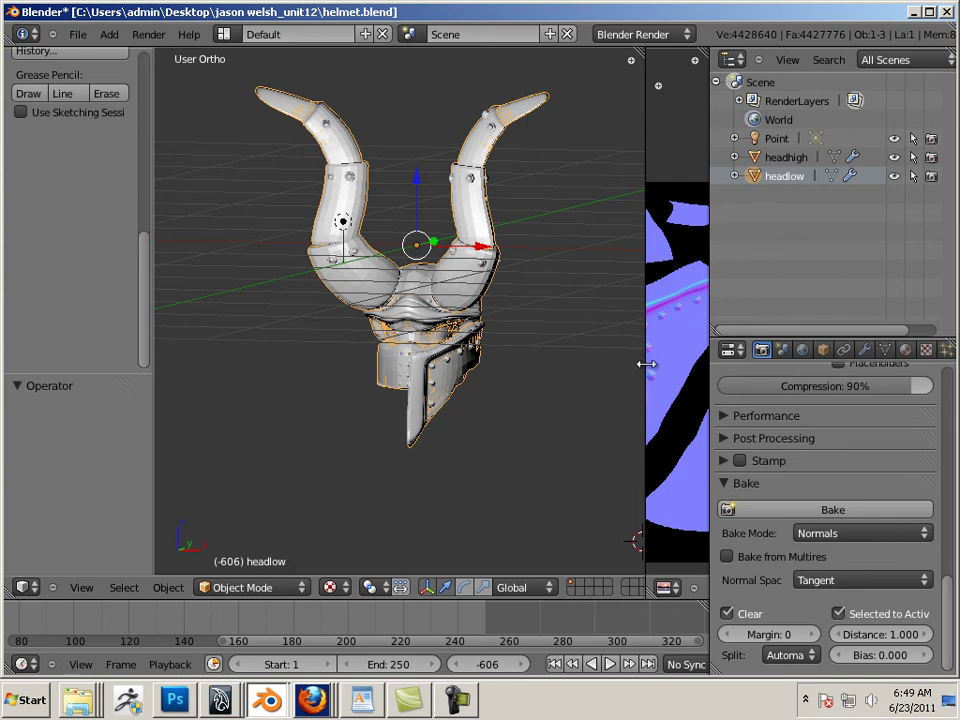
pyautogui.moveTo(645, 363)
pyautogui.mouseDown()
pyautogui.moveTo(497, 349)
pyautogui.moveTo(645, 350)
pyautogui.mouseUp()
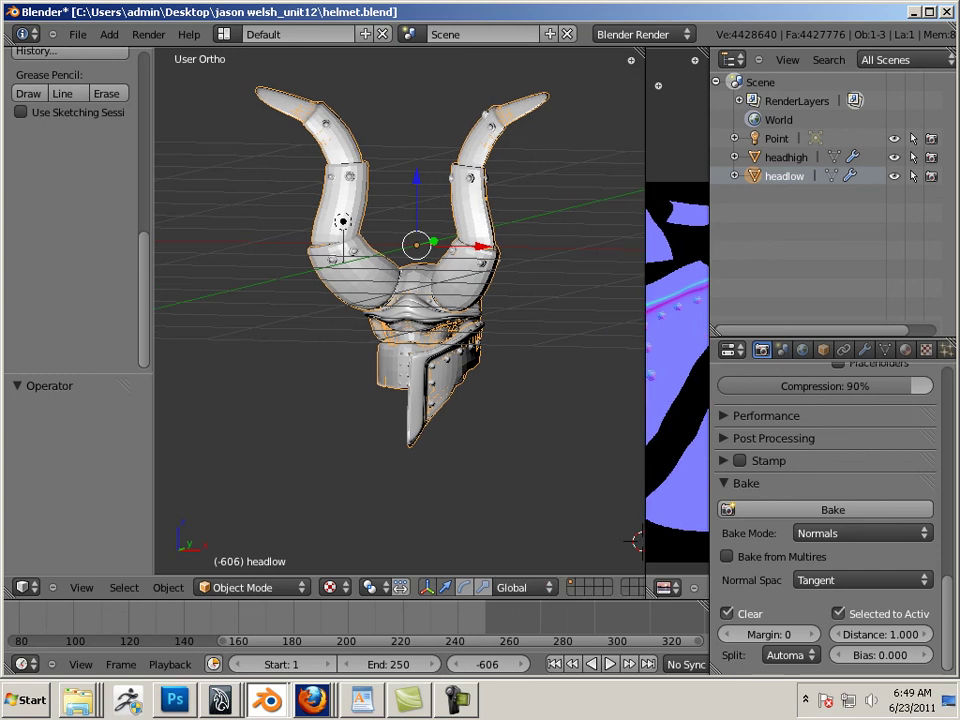